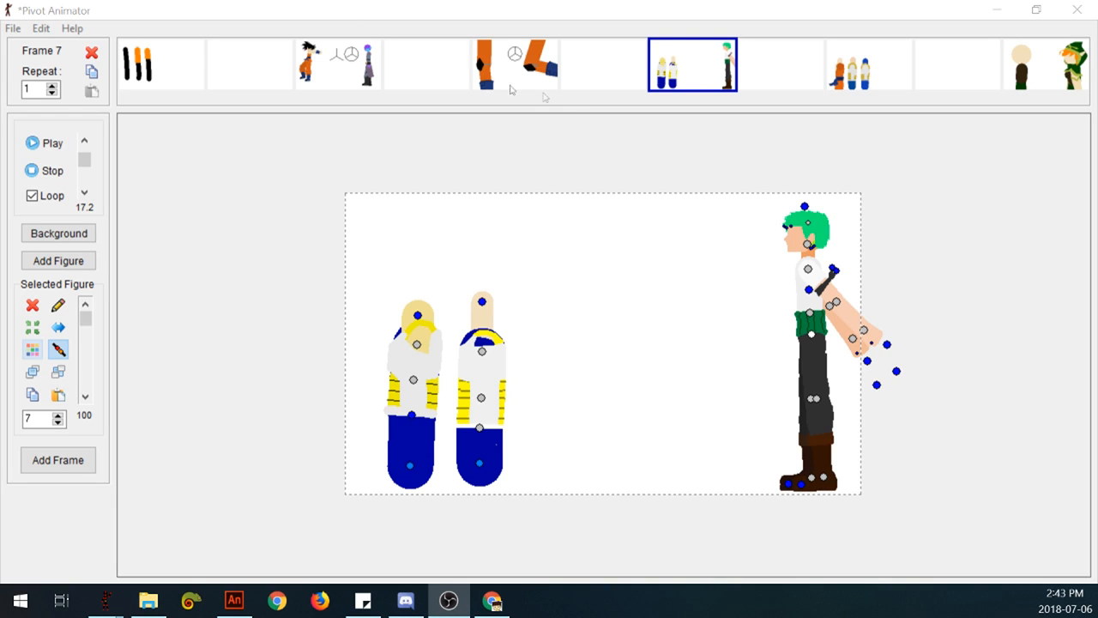
In frame 7, swing the right armoured torso figure's upper segments sideways and bring them back to nearly upright.
left_click(601, 79)
left_click(661, 79)
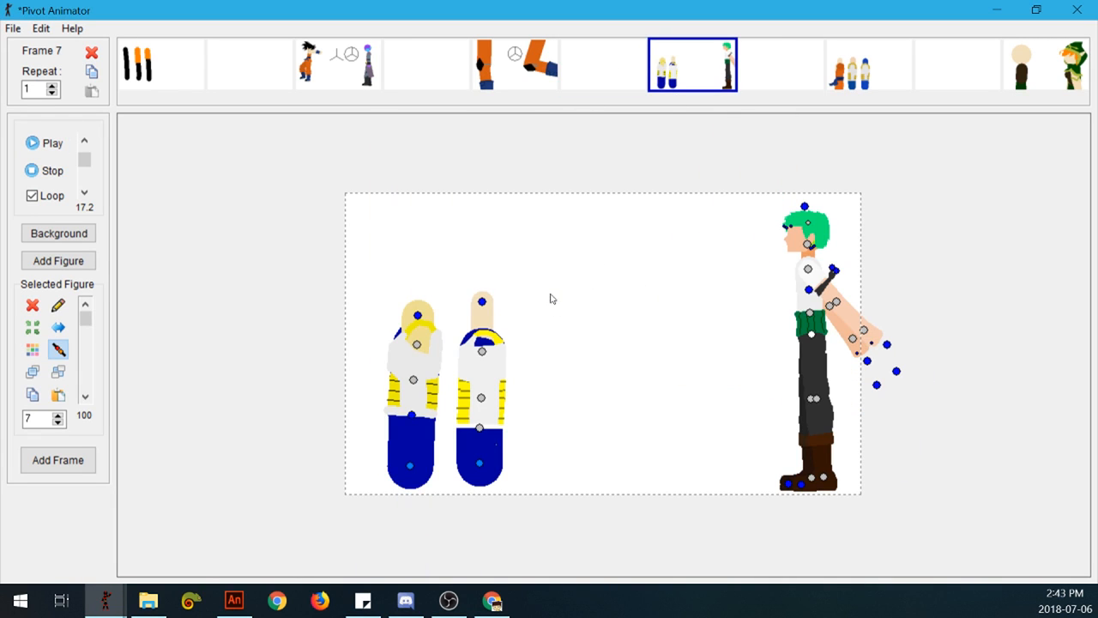
left_click_drag(482, 446, 505, 397)
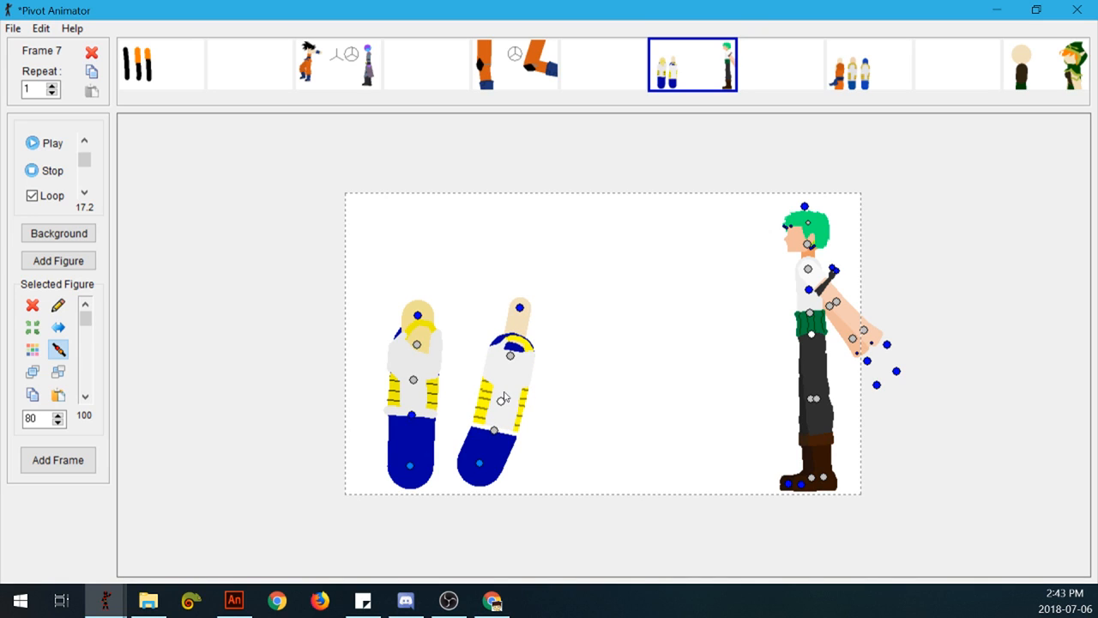
left_click_drag(500, 436, 490, 301)
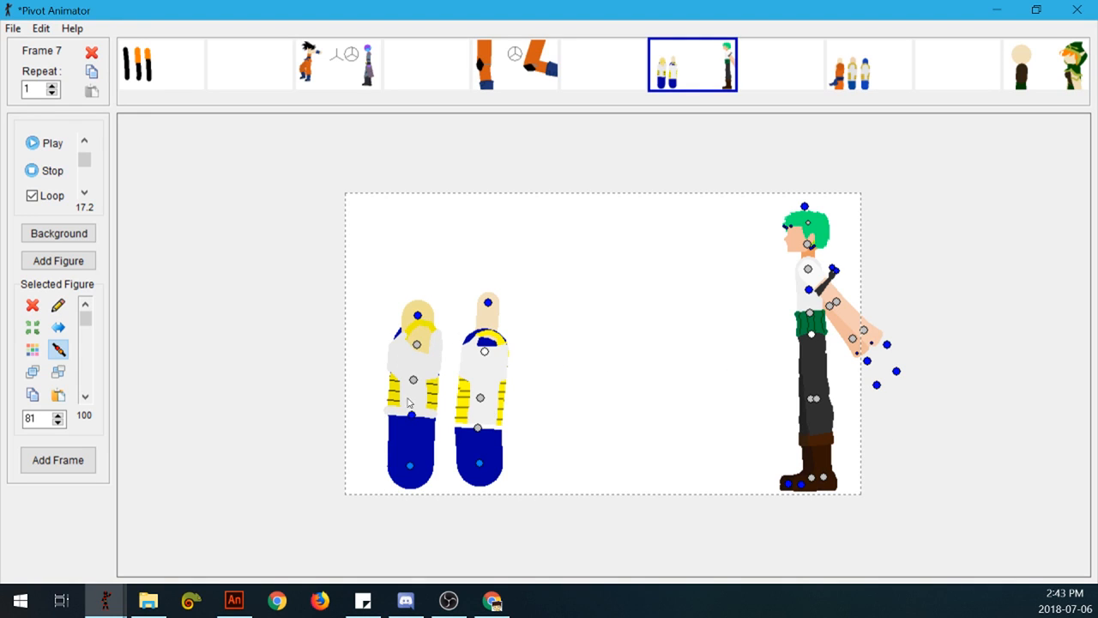
Shift the left armoured torso figure slightly and swing its upper segments into a slight rightward lean.
left_click_drag(412, 481, 404, 460)
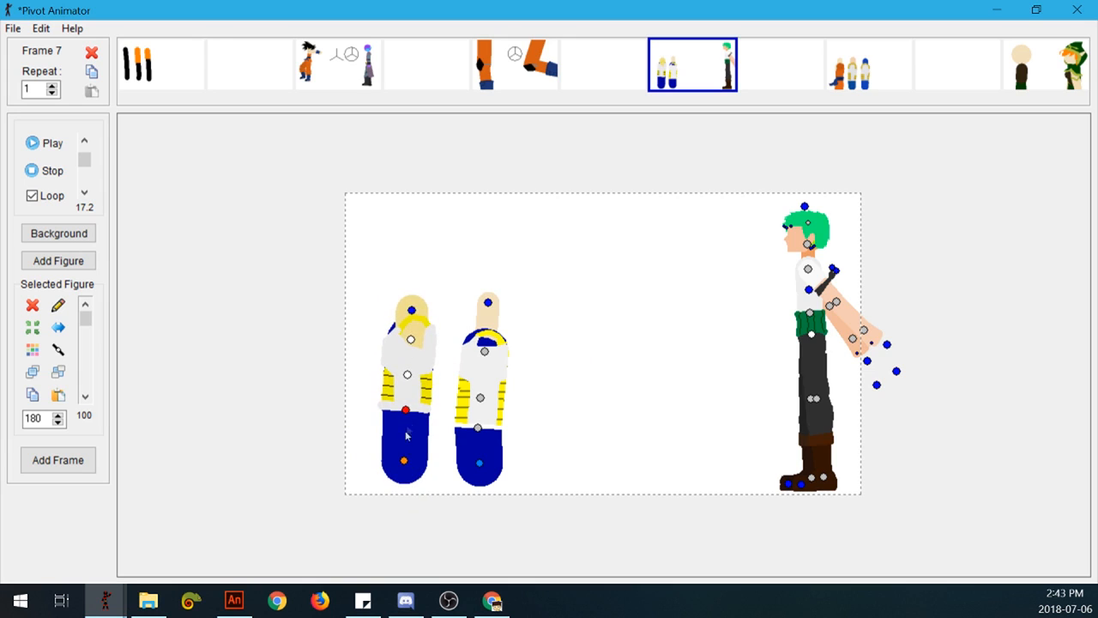
left_click_drag(410, 340, 446, 290)
left_click_drag(427, 381, 393, 311)
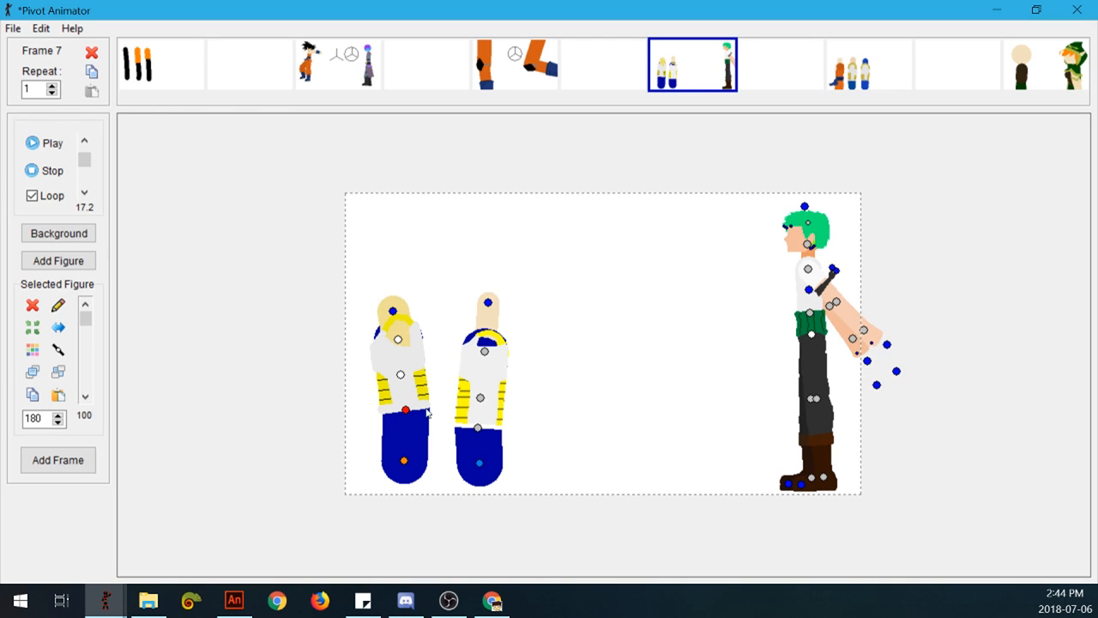
left_click_drag(408, 374, 405, 346)
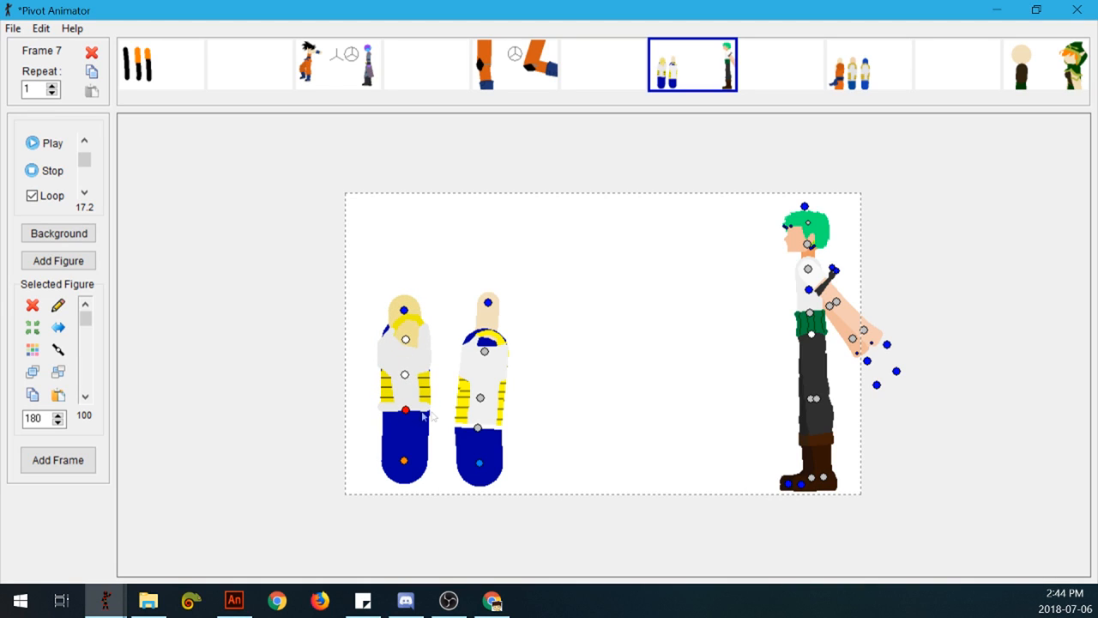
left_click_drag(407, 414, 416, 395)
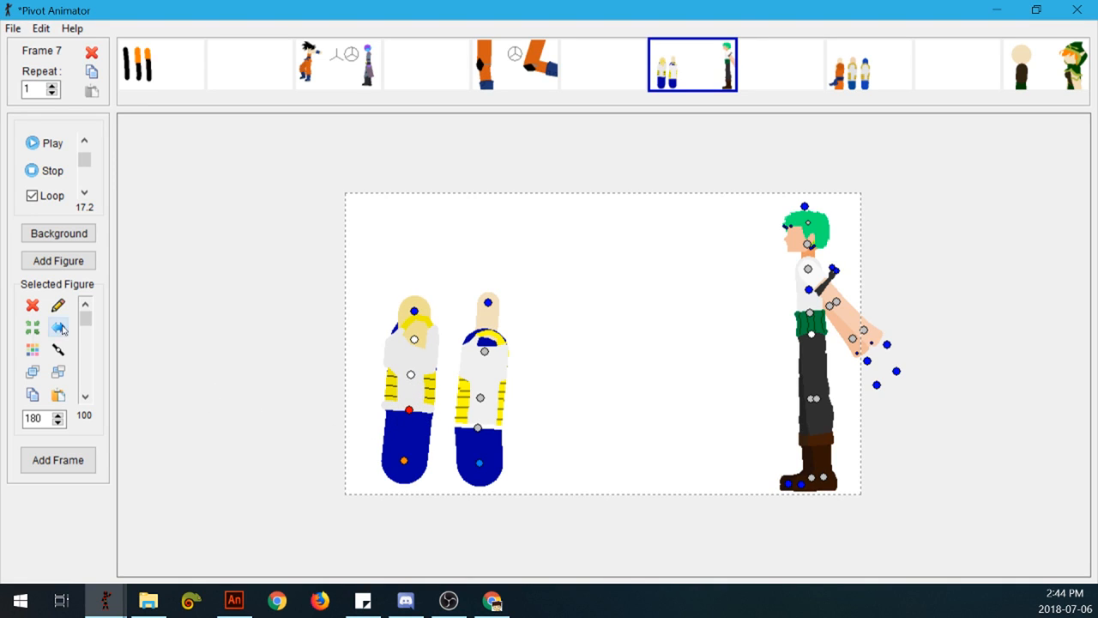
mouse_move(85, 320)
left_mouse_down()
mouse_move(79, 383)
mouse_move(85, 315)
left_mouse_up()
left_click(479, 464)
left_click(395, 445)
left_click_drag(411, 411, 402, 392)
key("ctrl+z")
left_click_drag(809, 290, 806, 289)
In frame 3, try to tilt Goku's upper body and pull his legs, torso piece and upper body apart.
left_click(361, 90)
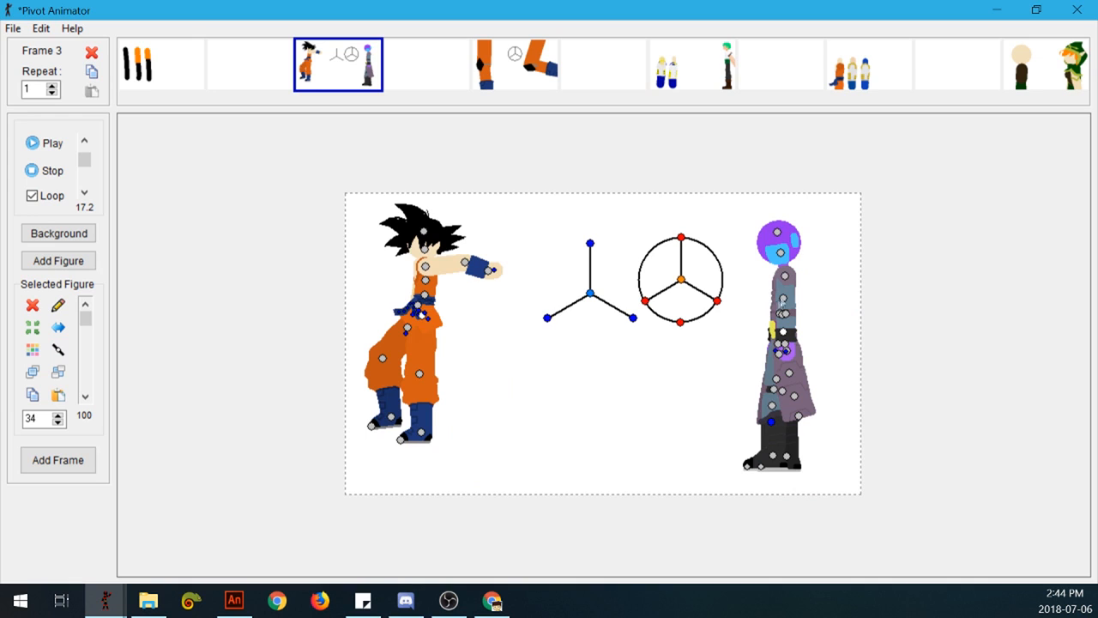
left_click_drag(425, 280, 422, 284)
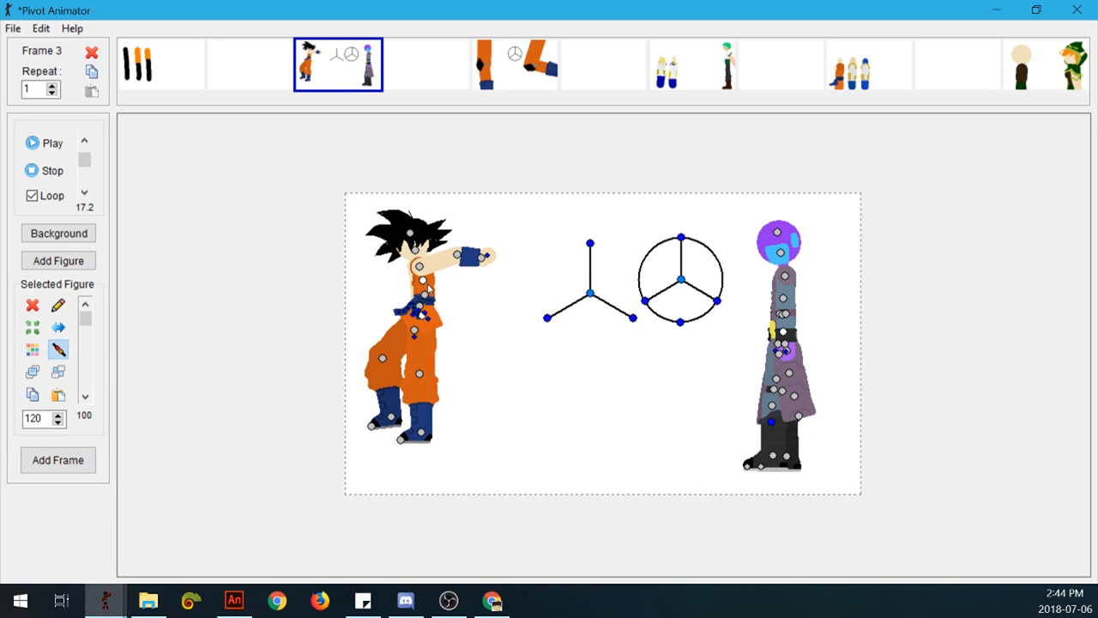
left_click(425, 282)
left_click_drag(423, 317, 380, 265)
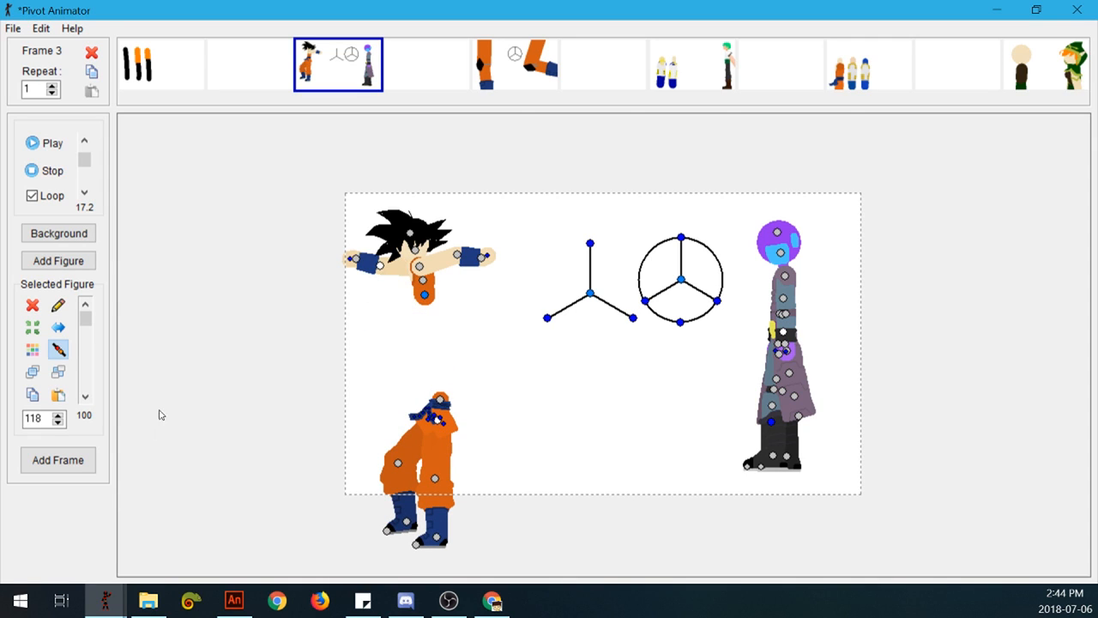
left_click(424, 267)
left_click_drag(424, 294, 466, 361)
left_click(431, 313)
left_click(434, 324)
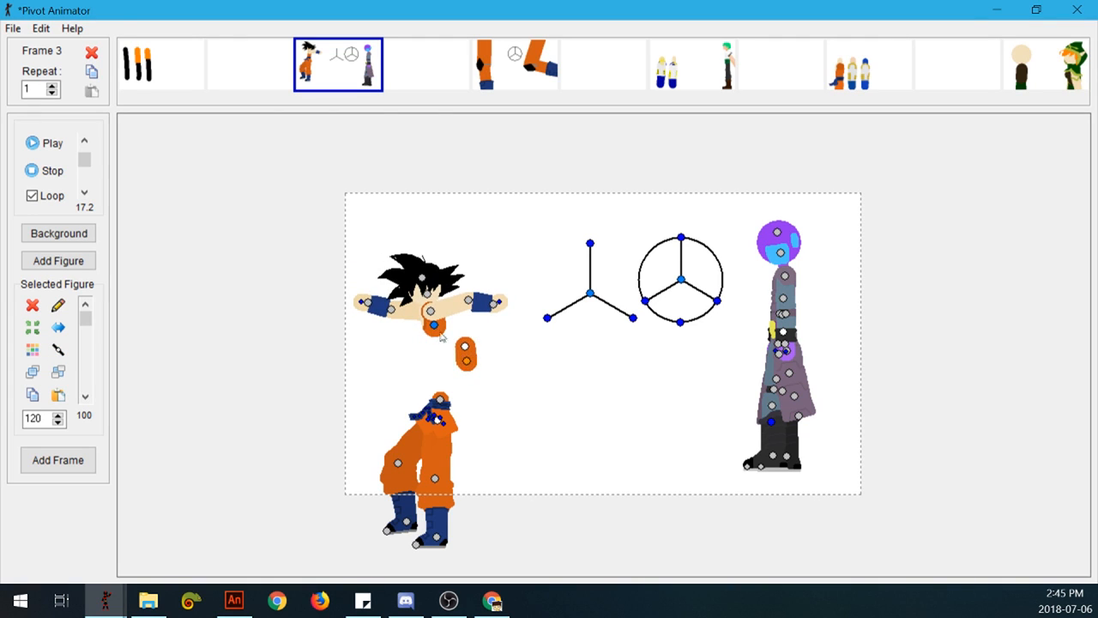
Undo the changes made to the Goku figure in frame 3.
key("ctrl+z")
key("ctrl+z")
key("ctrl+z")
key("ctrl+z")
key("ctrl+z")
key("ctrl+z")
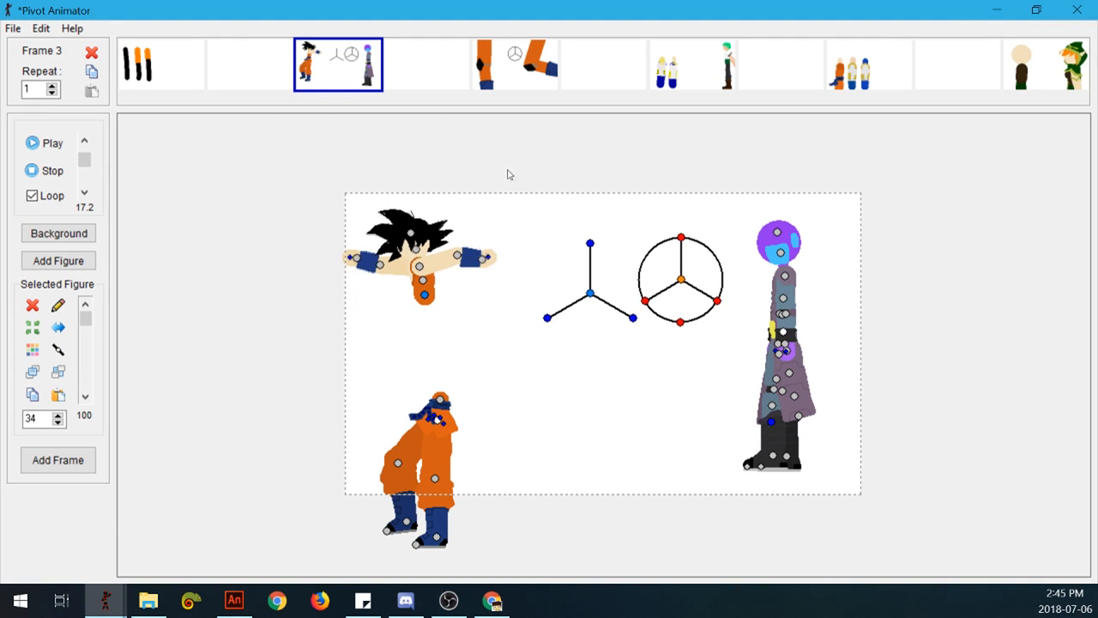
In frame 3, shrink the whole Goku figure to a tiny size, keeping his original pose.
left_click(687, 74)
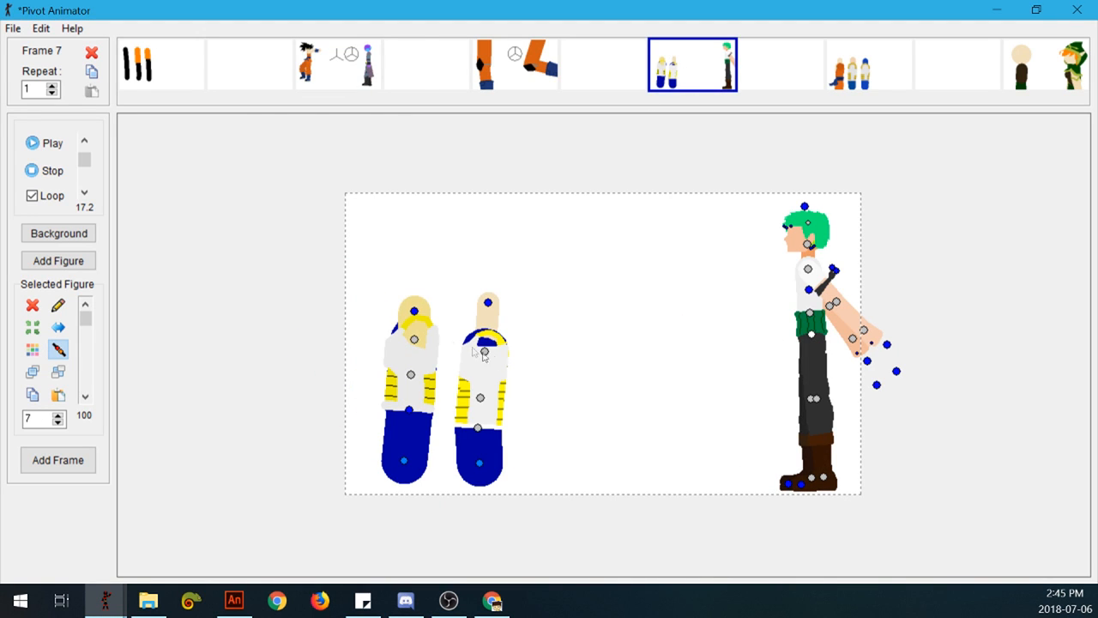
left_click(319, 70)
left_click_drag(425, 316, 480, 344)
key("alt")
key("alt")
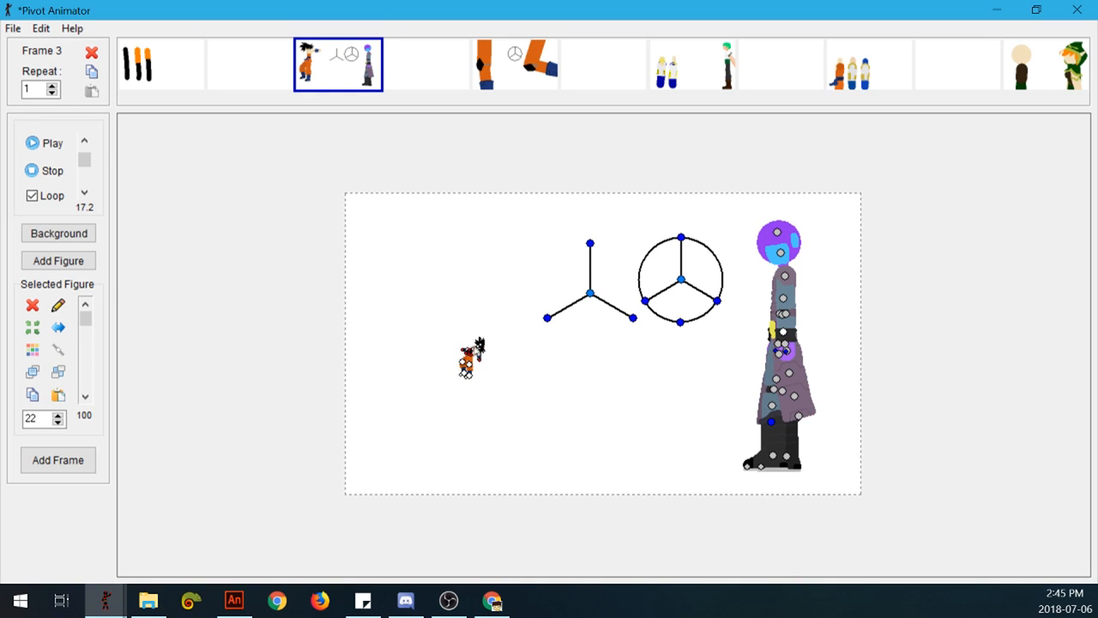
key("ctrl+z")
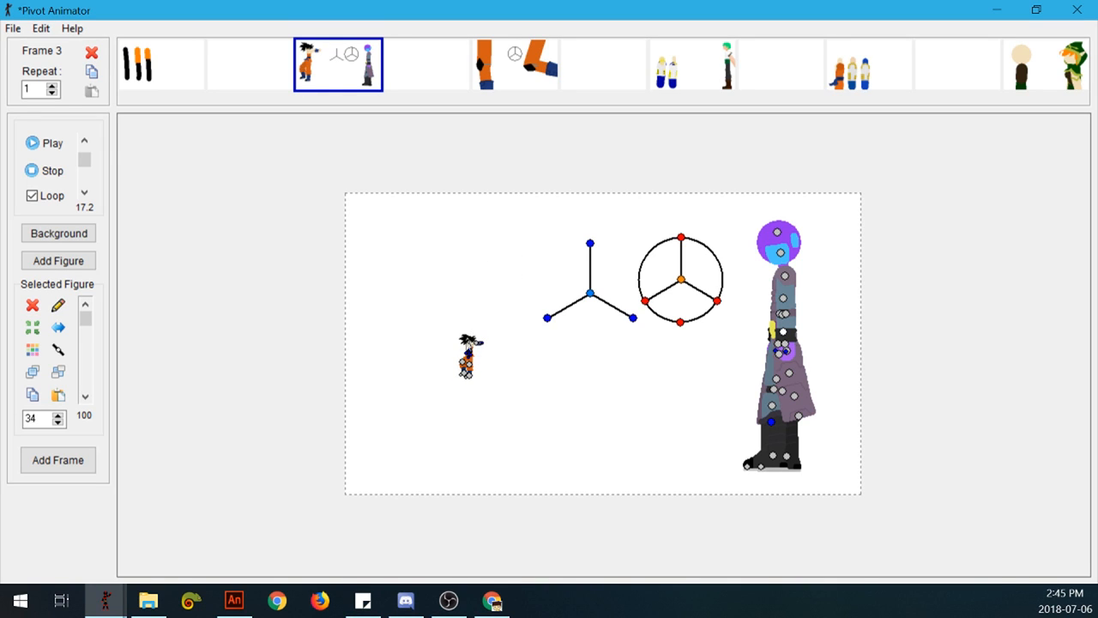
Try to enlarge Goku's upper body and the spoked circle figure, undoing each change.
left_click_drag(470, 350, 480, 234)
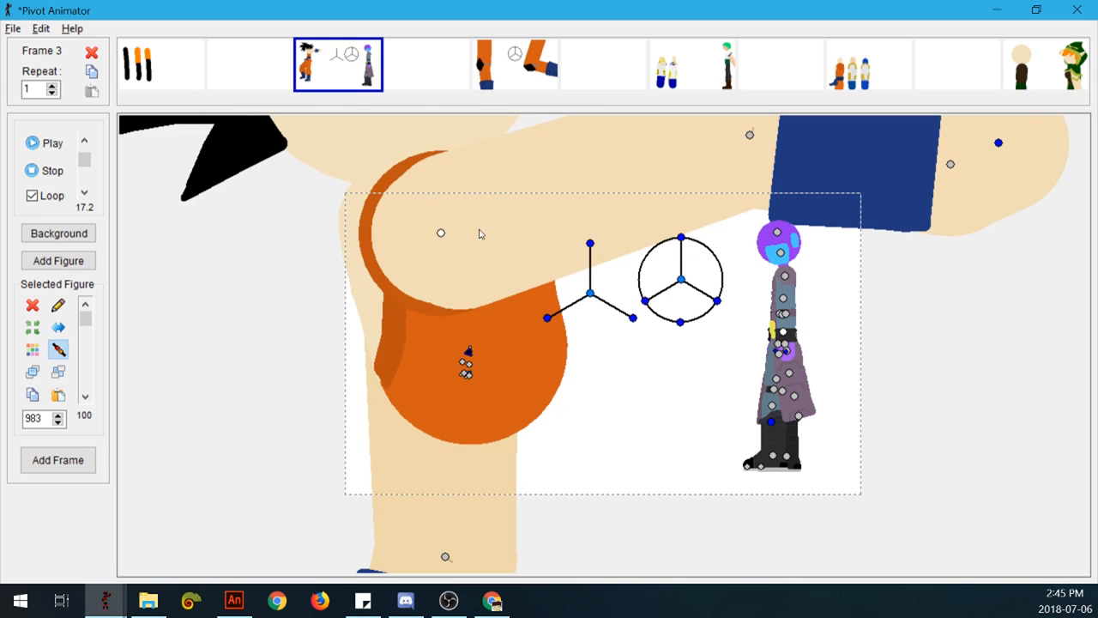
key("ctrl+z")
left_click_drag(438, 313, 510, 408)
mouse_move(478, 344)
left_mouse_down()
mouse_move(513, 245)
mouse_move(470, 342)
left_mouse_up()
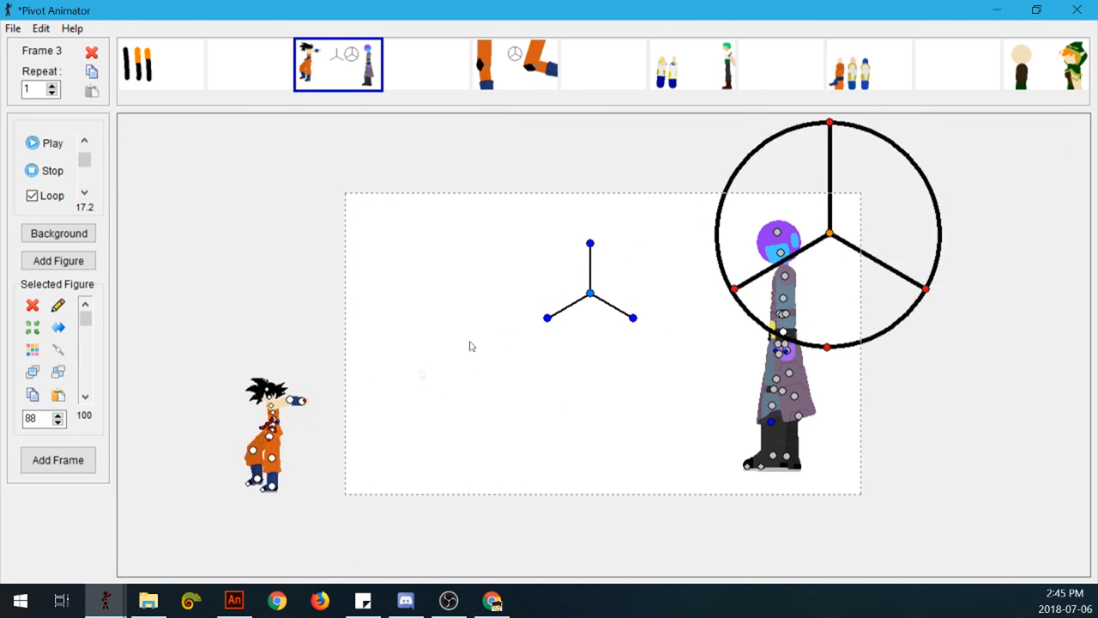
key("ctrl+z")
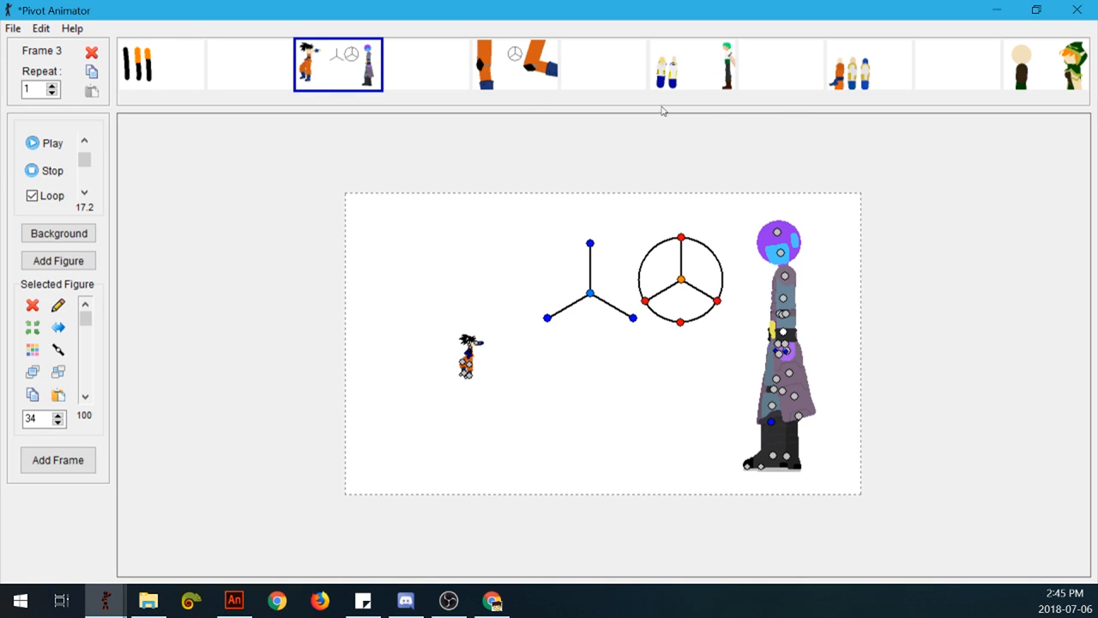
Return to frame 7 and try to shrink the left armoured torso figure to a speck.
left_click(678, 61)
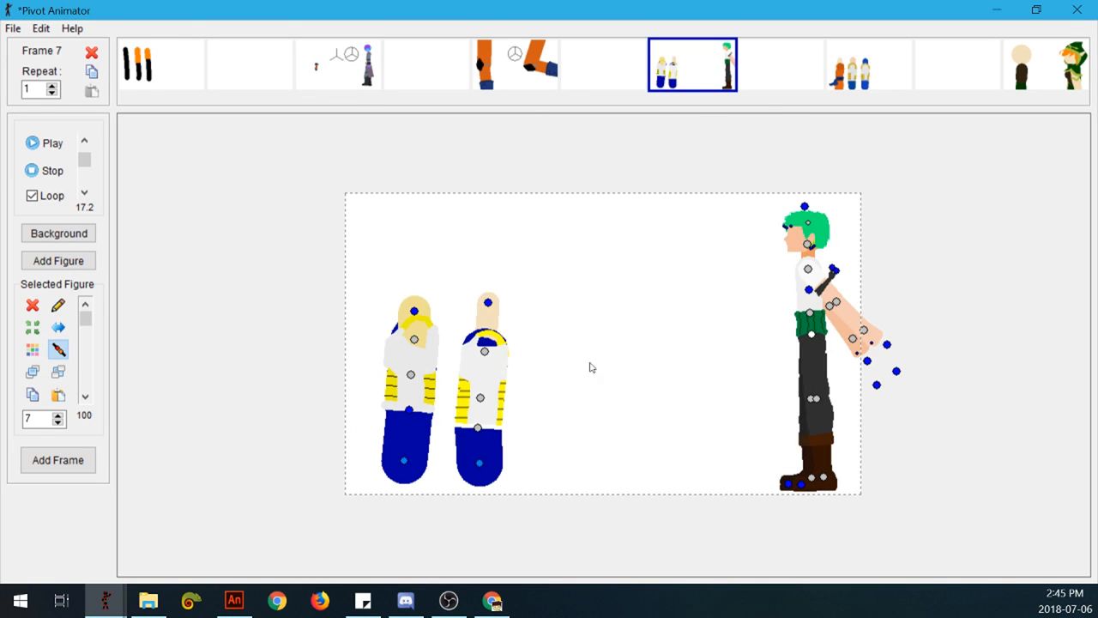
left_click_drag(415, 340, 408, 463)
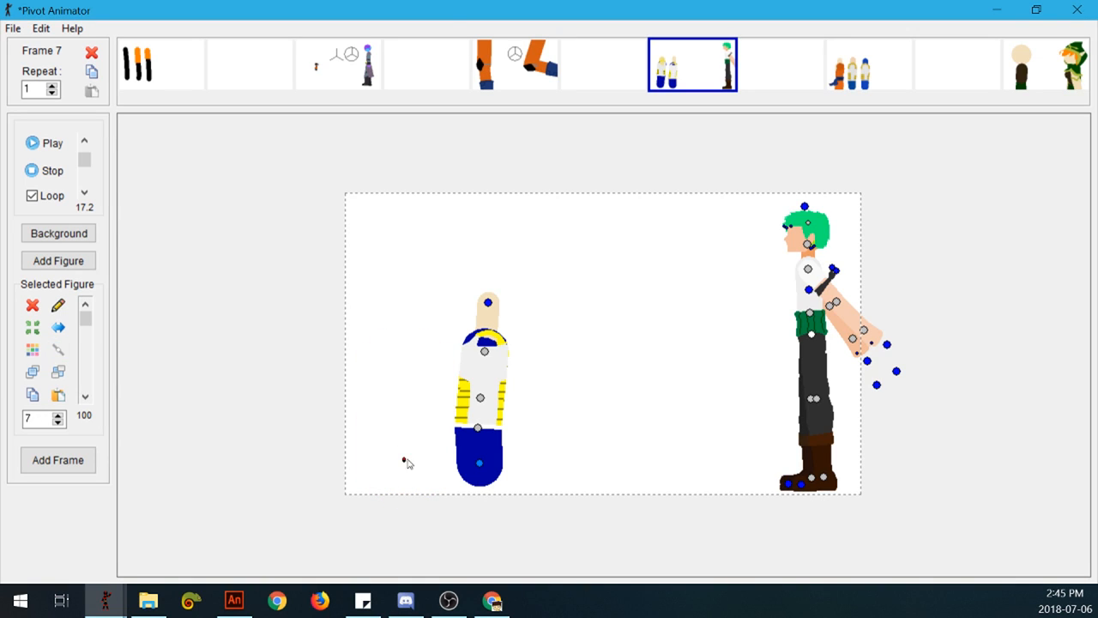
key("j")
Move the right torso figure higher with a rightward lean, and bend the left torso figure's upper segments to the left.
left_click_drag(403, 464, 411, 406)
left_click(307, 385)
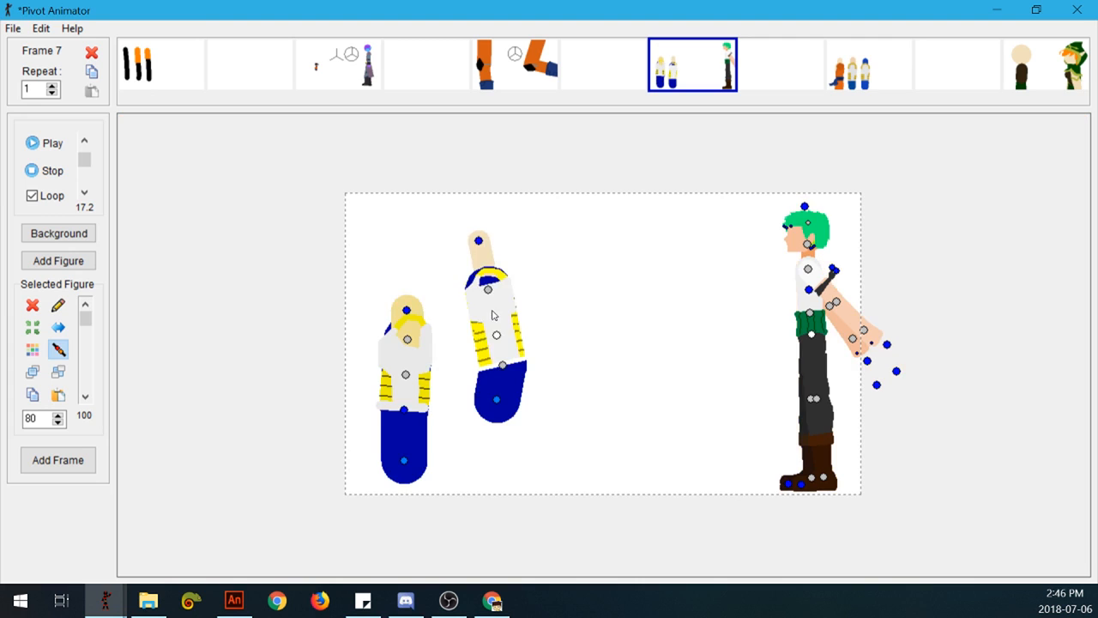
left_click_drag(492, 316, 533, 243)
left_click_drag(407, 310, 342, 334)
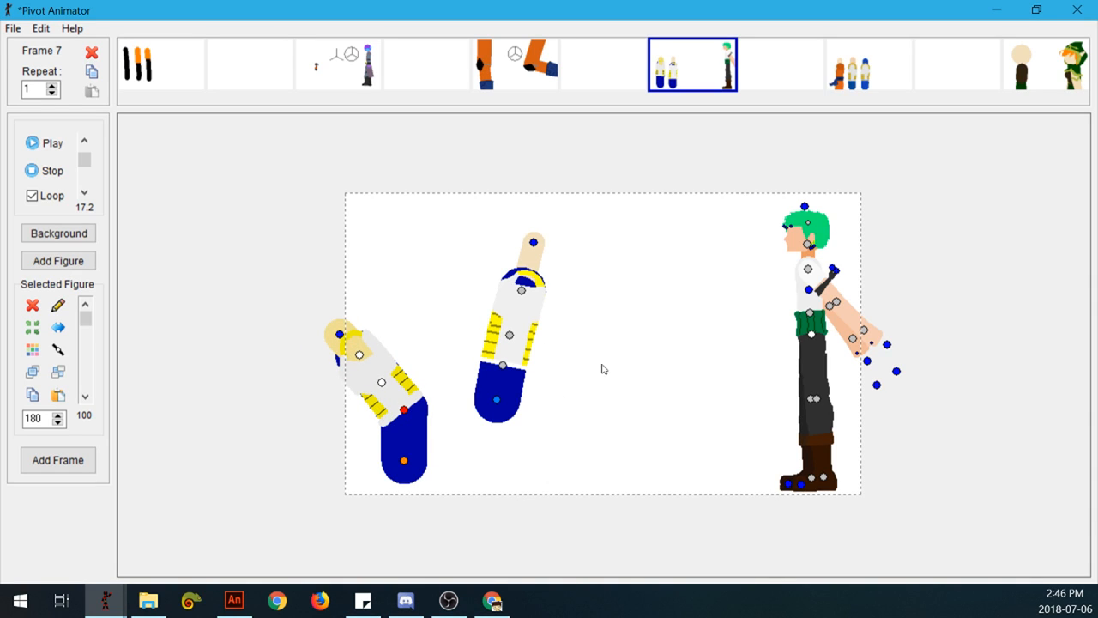
Adjust the upper segments of the right torso figure in frame 7 slightly closer to vertical.
left_click(623, 73)
left_click(670, 69)
mouse_move(503, 334)
left_mouse_down()
mouse_move(507, 288)
mouse_move(507, 335)
left_mouse_up()
left_click_drag(515, 290, 512, 288)
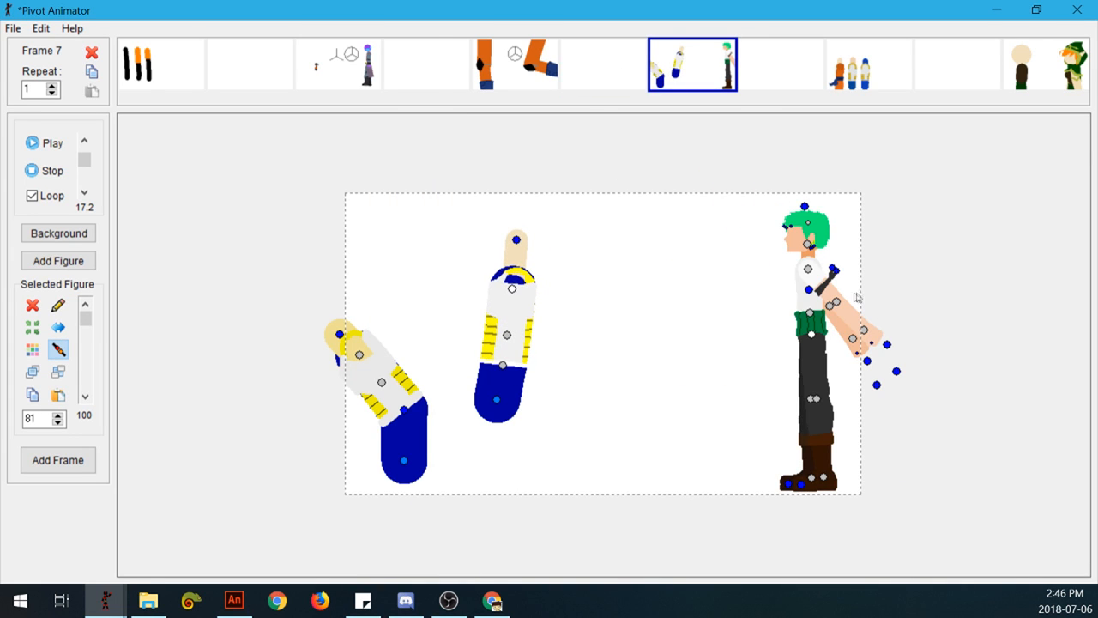
Bend the green-haired figure forward at the waist and back upright, and lay the right torso figure's upper segments horizontal.
left_click(812, 317)
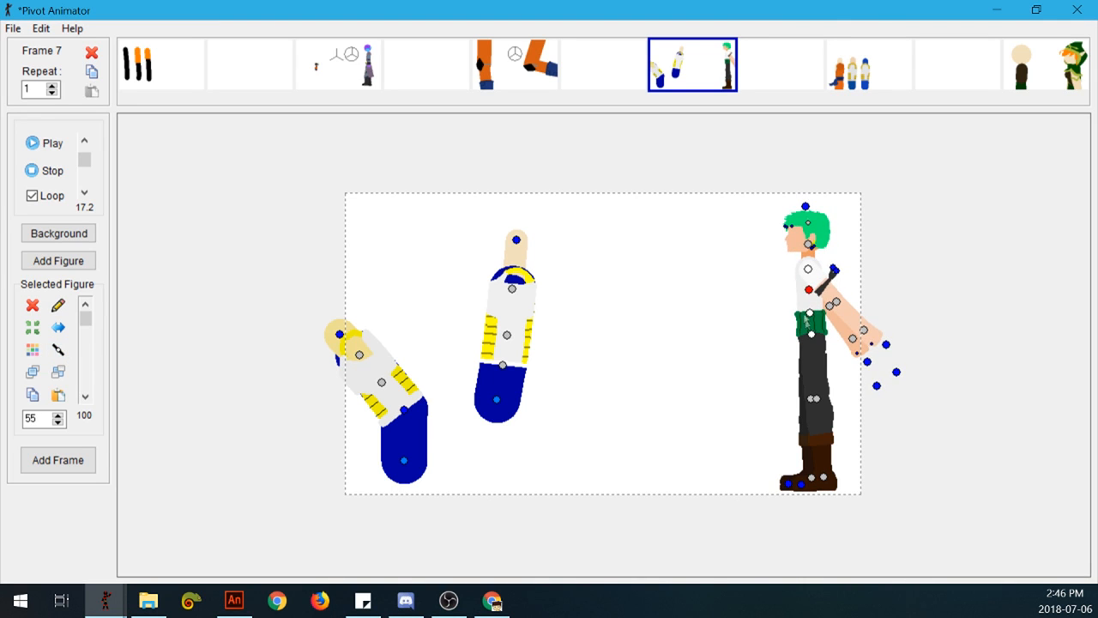
left_click_drag(808, 243, 741, 310)
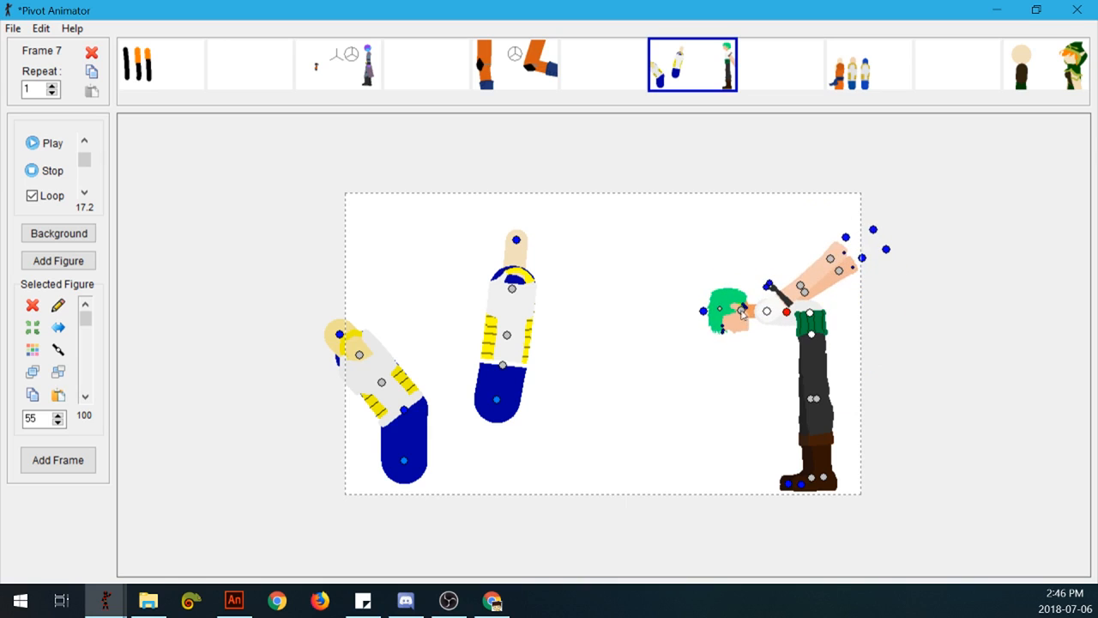
left_click_drag(507, 335, 569, 374)
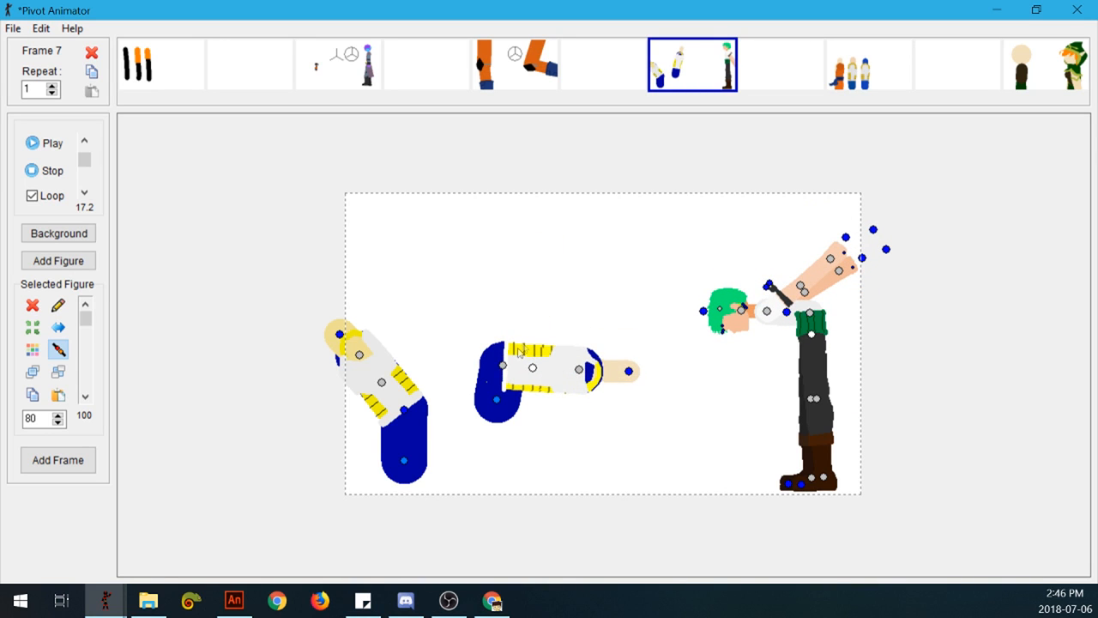
left_click_drag(786, 312, 816, 258)
Enlarge the right torso figure until it overflows the canvas, and move it further right.
left_click(577, 370)
left_click_drag(503, 365, 810, 367)
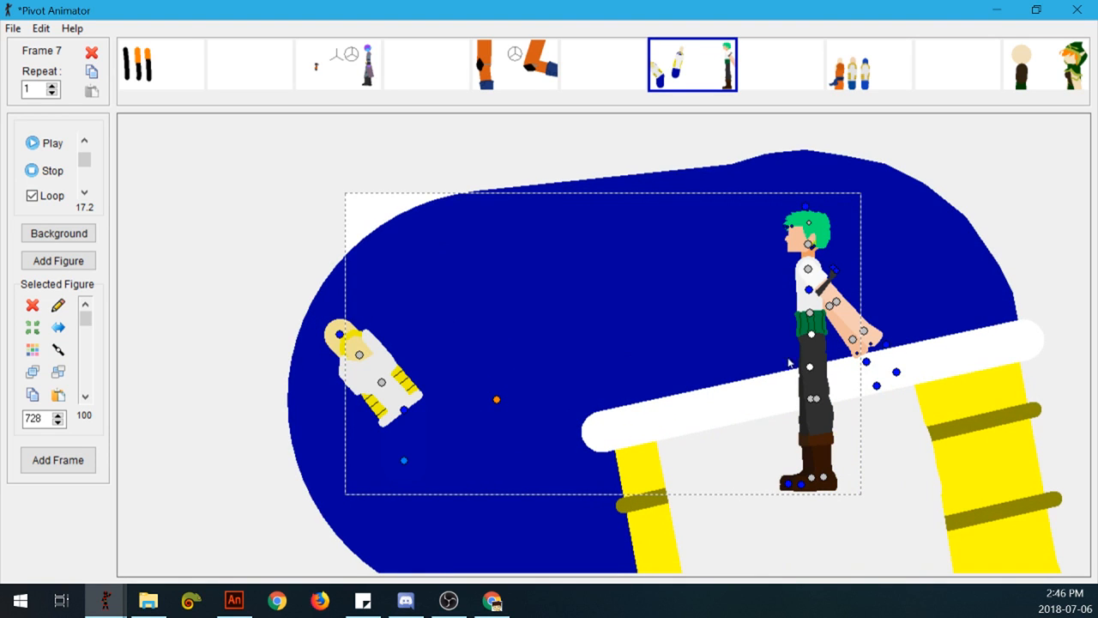
left_click_drag(497, 400, 686, 417)
Lean the green-haired figure's upper body forward and raise one leg into a high forward kick.
left_click_drag(804, 296, 851, 300)
left_click_drag(1015, 254, 759, 229)
left_click_drag(814, 315, 870, 309)
key("ctrl+z")
left_click_drag(816, 399, 604, 276)
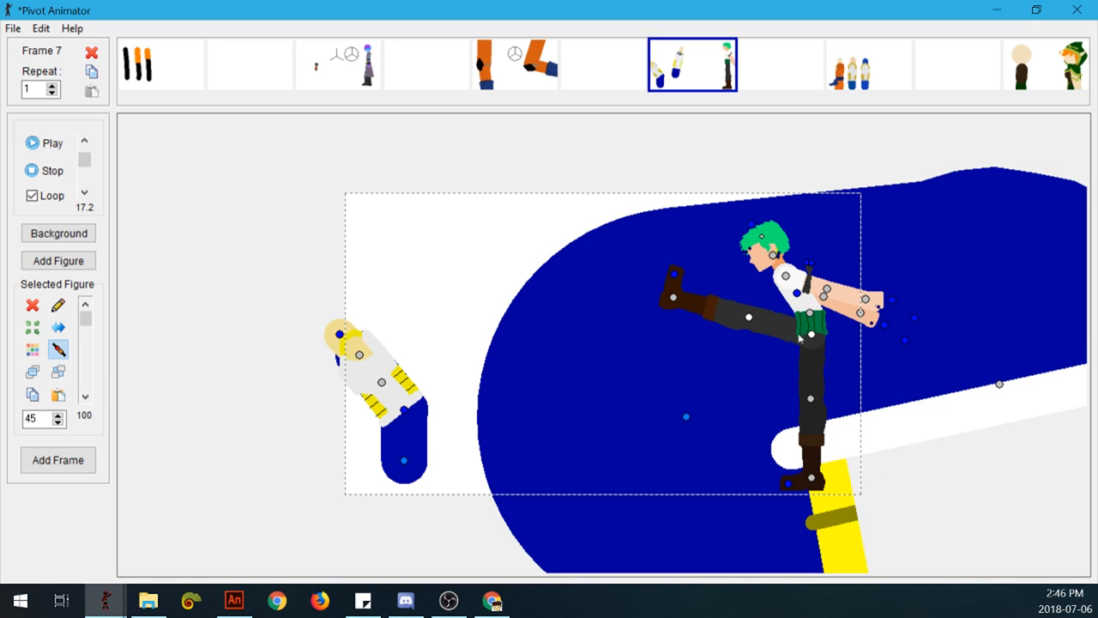
Swing the green-haired figure's raised leg down beside the standing leg, and settle it in a low forward kick.
left_click_drag(748, 321, 746, 349)
left_click(748, 327, "ctrl")
key("ctrl+Up")
left_click(747, 329)
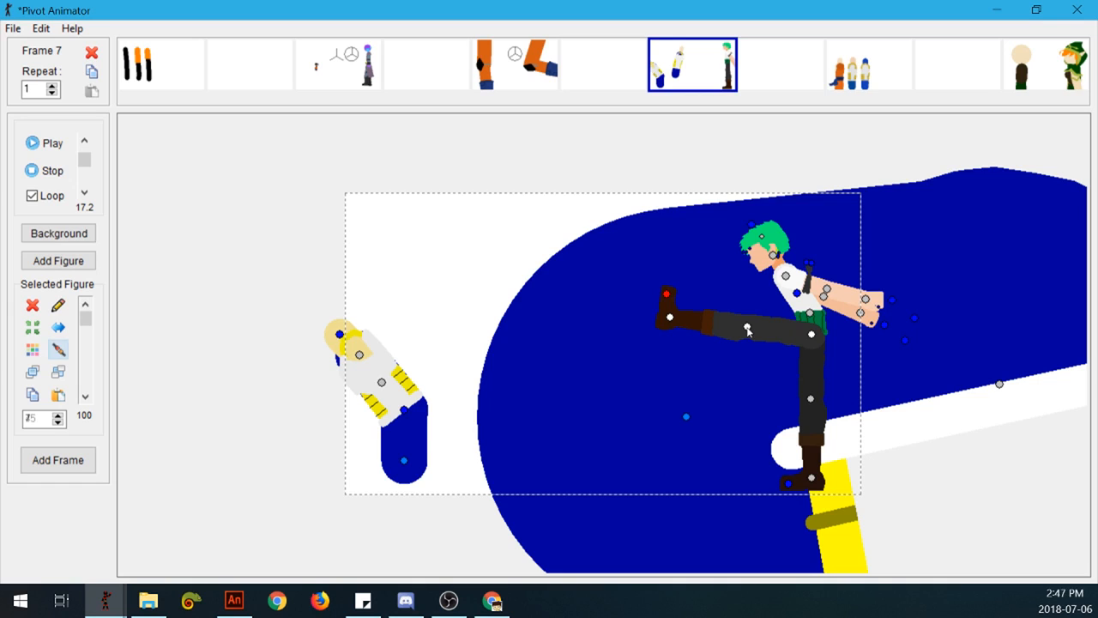
left_click_drag(748, 330, 805, 399)
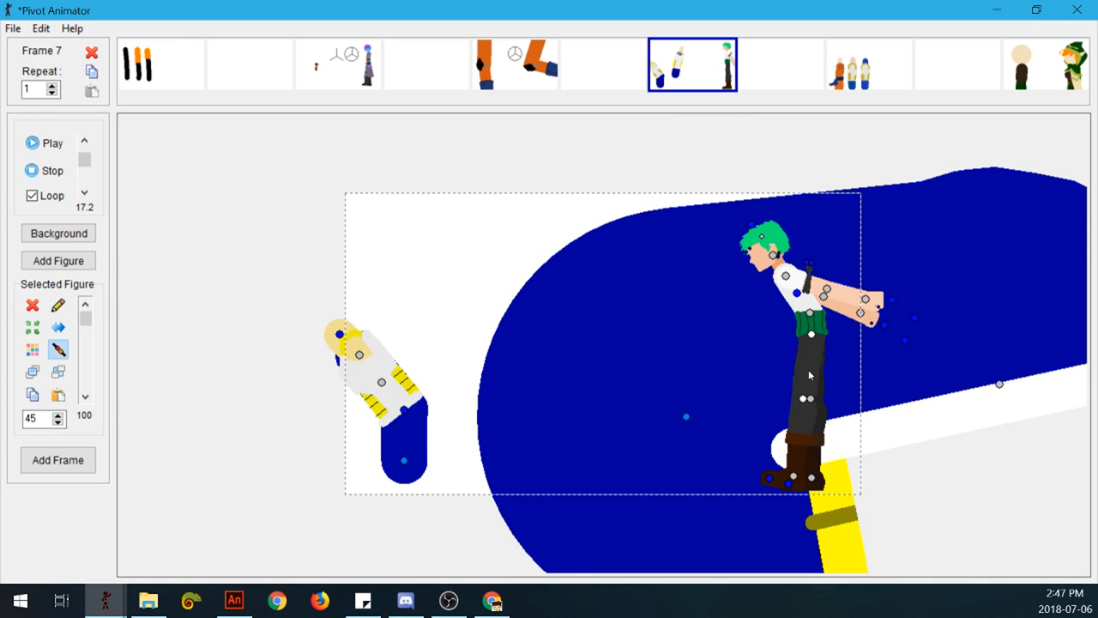
left_click_drag(803, 399, 756, 418)
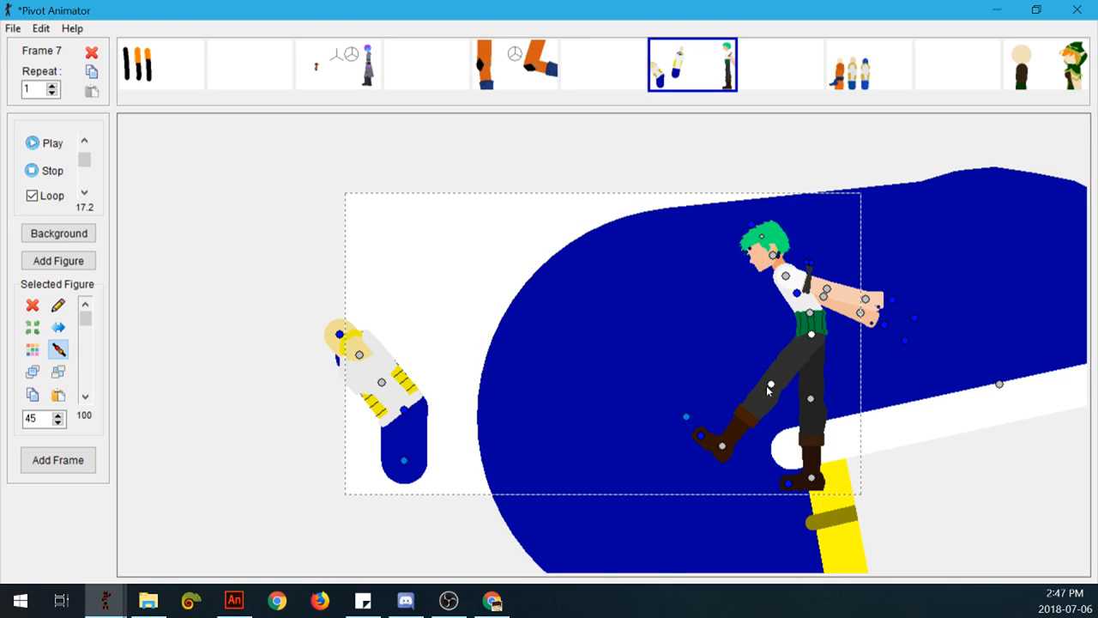
left_click_drag(771, 387, 753, 370)
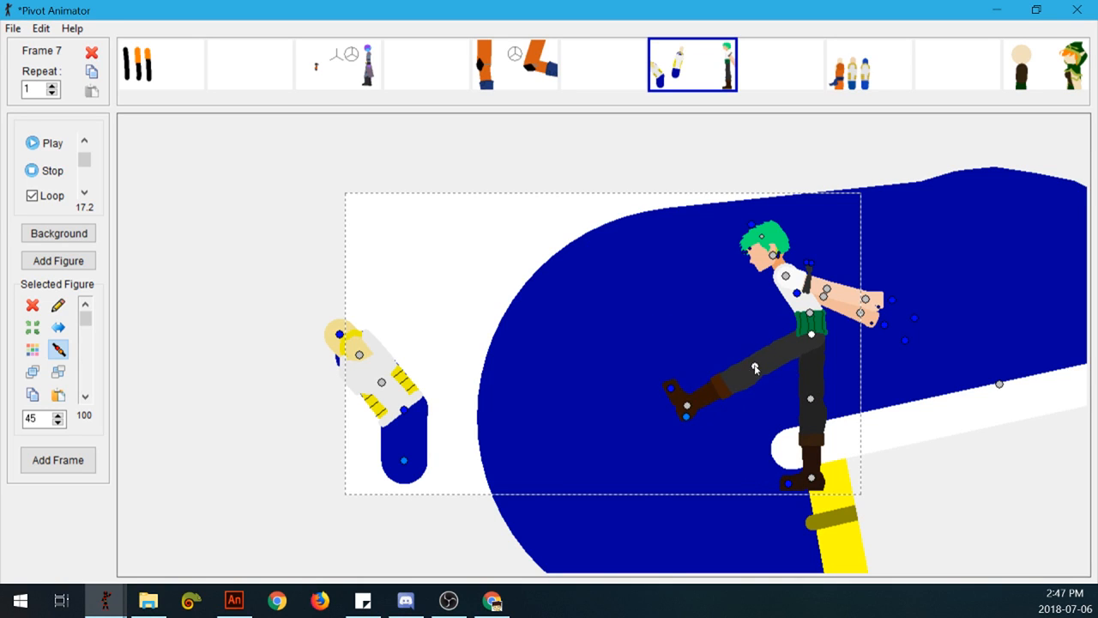
left_click_drag(755, 369, 678, 306)
key("ctrl+z")
left_click(848, 59)
left_click(714, 71)
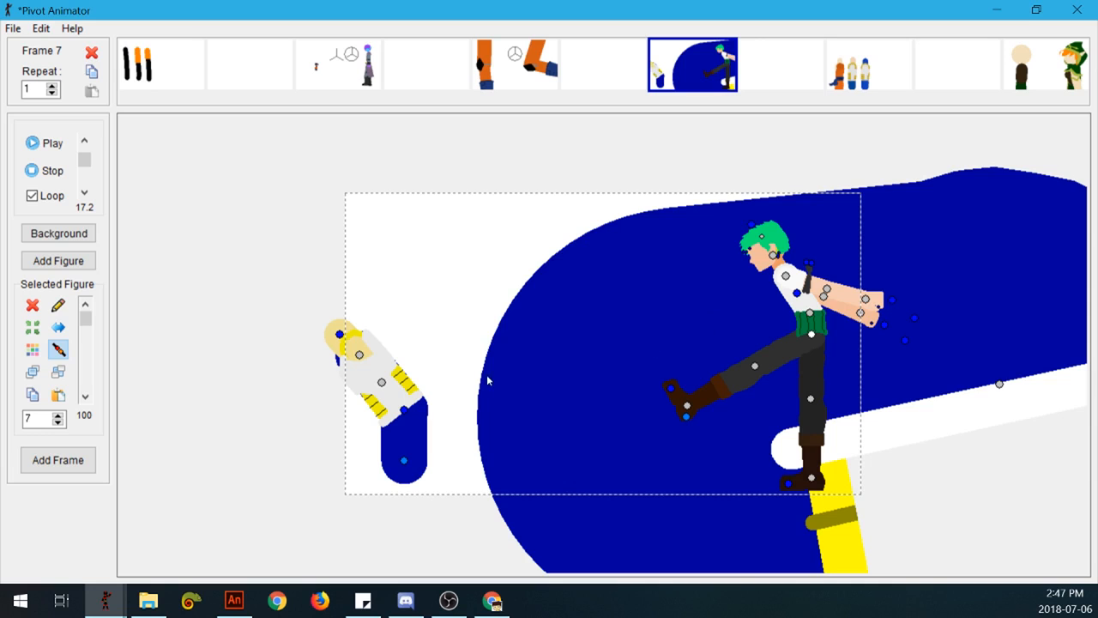
Close two of the other Pivot Animator windows and switch to the project with rows of spiky-haired characters in orange trousers.
left_click(106, 601)
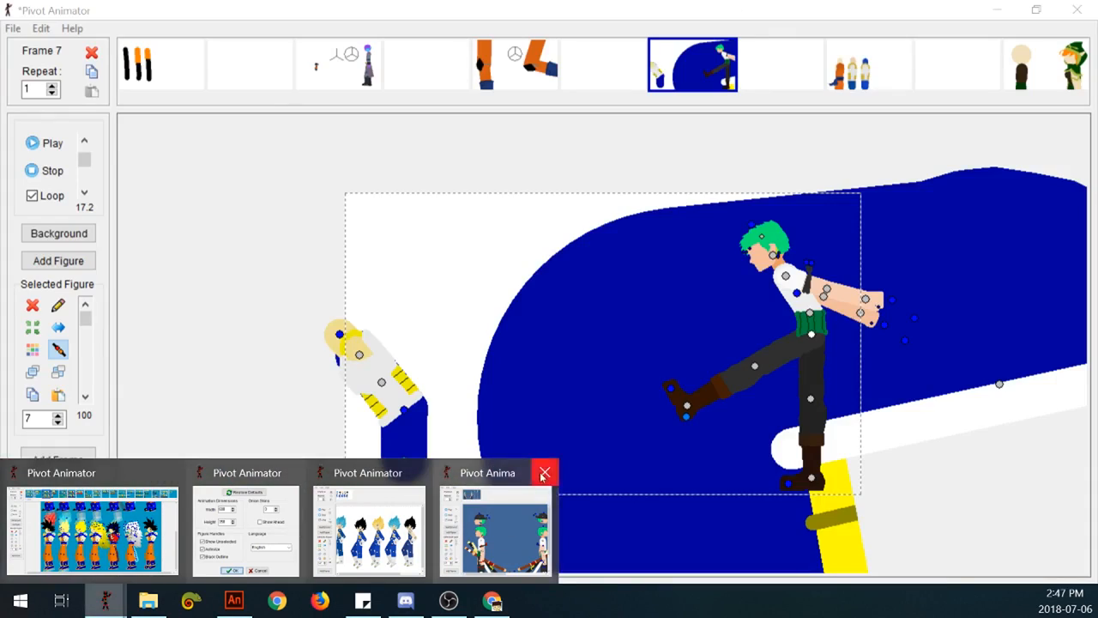
left_click(495, 525)
left_click(111, 603)
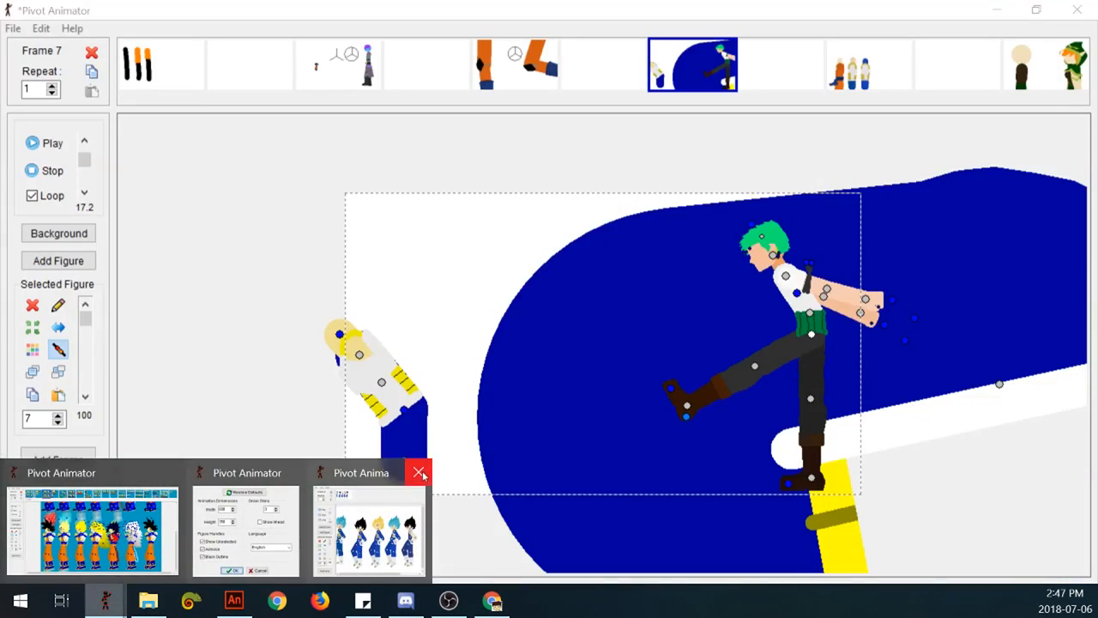
left_click(419, 472)
mouse_move(105, 600)
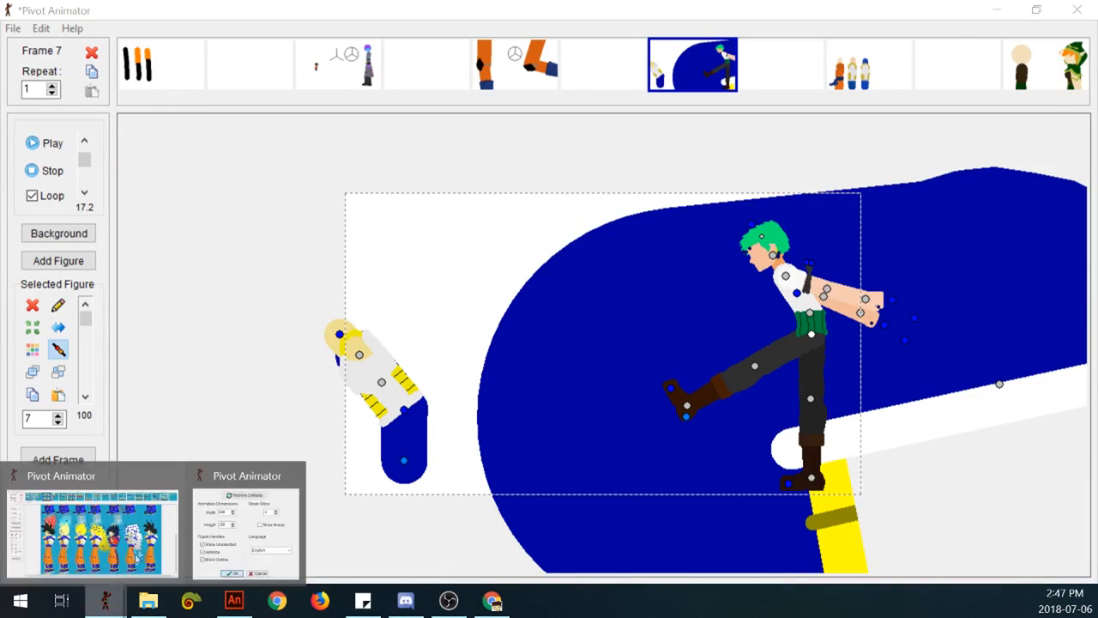
left_click(176, 474)
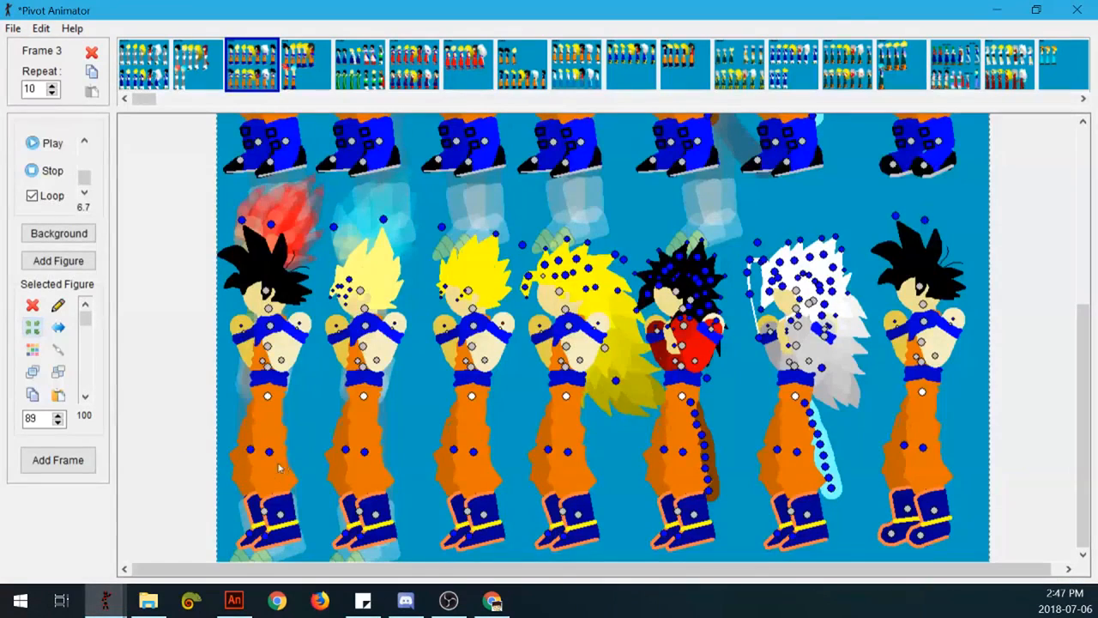
Try raising the first black-haired figure's leg horizontally and bending its torso forward, and undo both pose changes.
left_click_drag(269, 452, 215, 388)
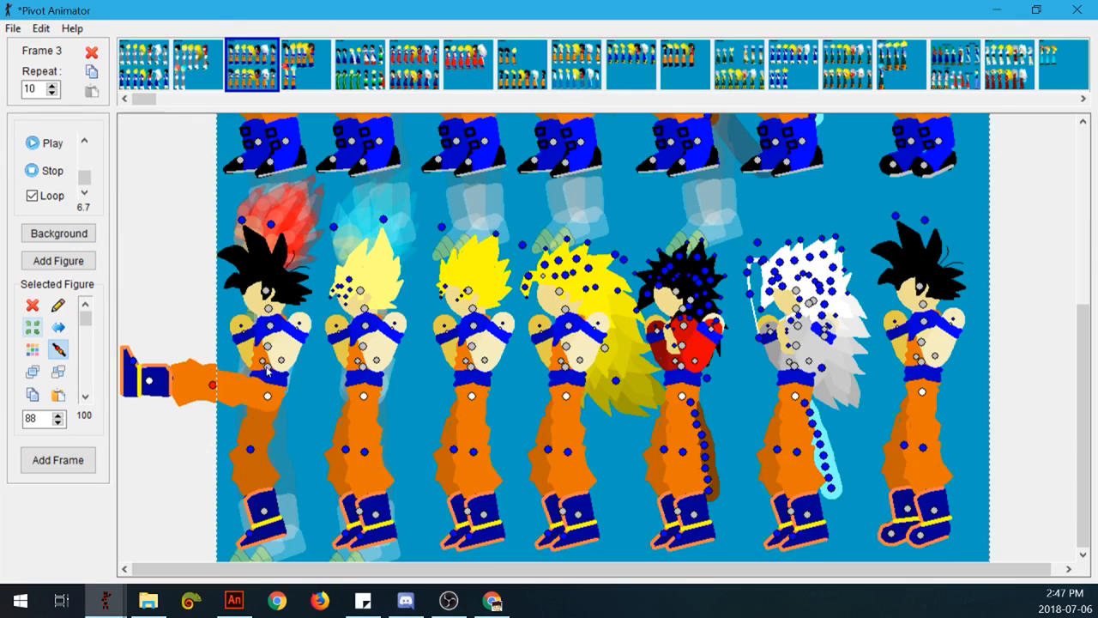
left_click_drag(268, 364, 246, 367)
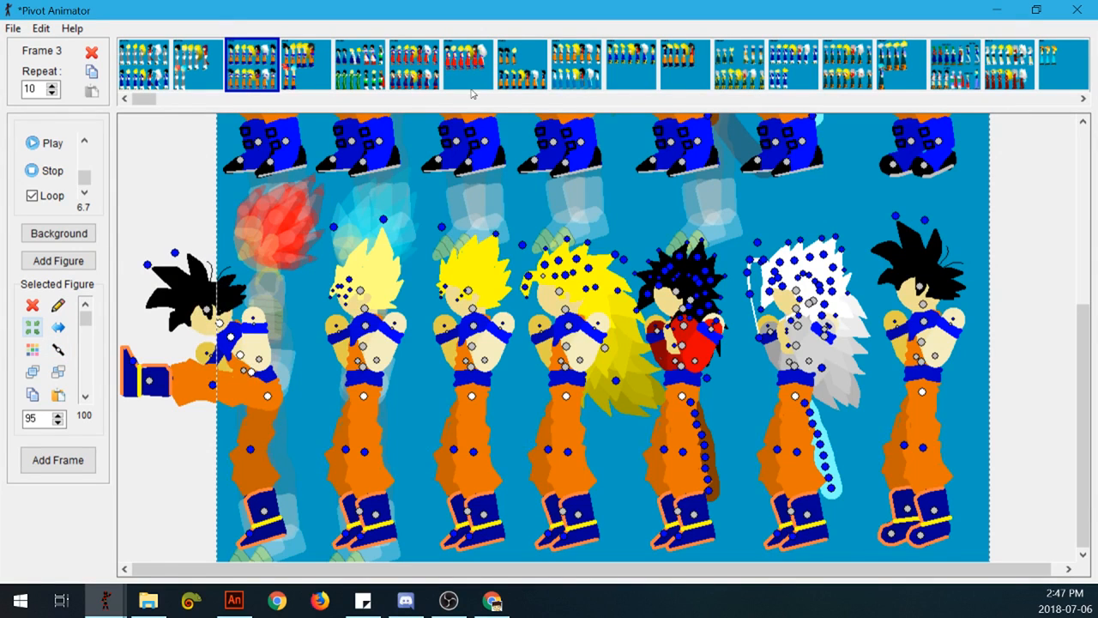
key("ctrl+z")
key("ctrl+z")
Close the spiky-haired characters project without saving it.
left_click(1077, 9)
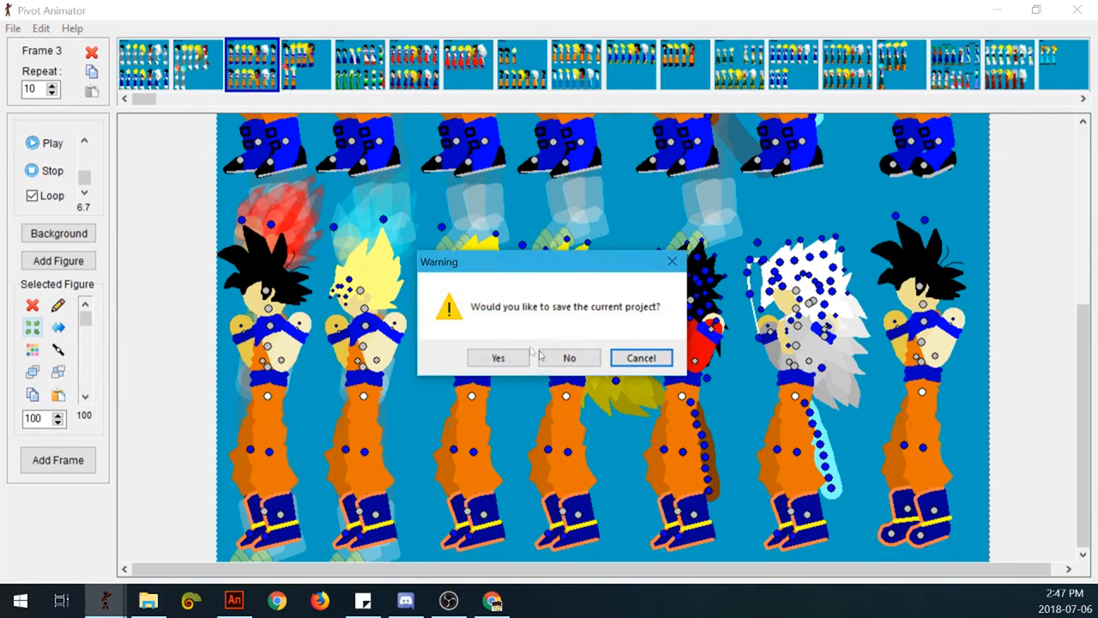
left_click(566, 357)
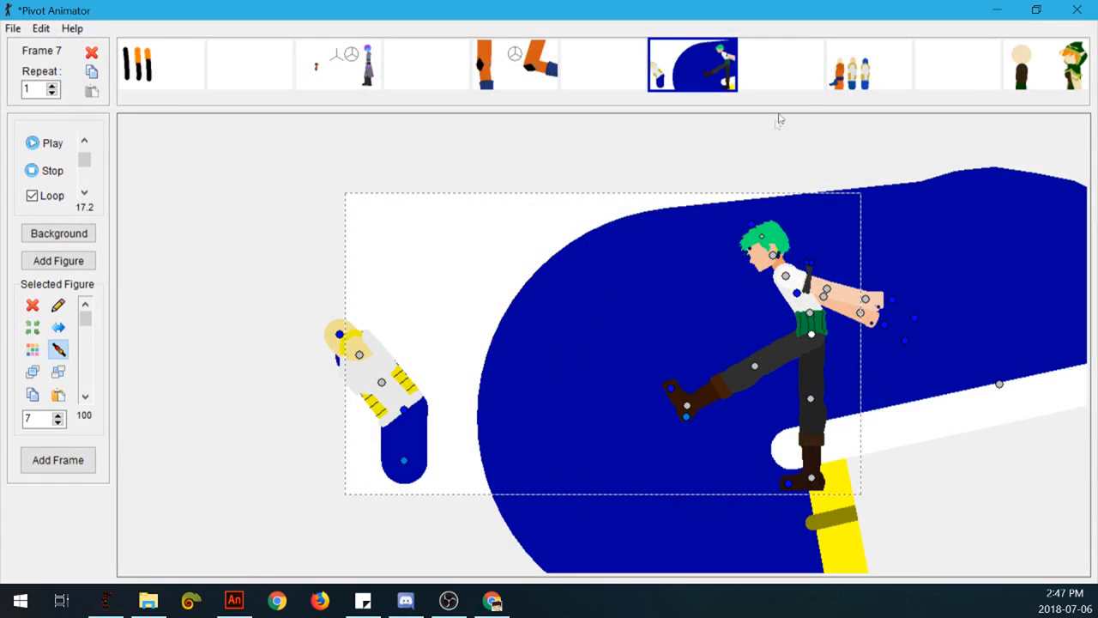
On frame 9, swing the orange torso figure's lower pieces outward, and bend its upper body to the right and back upright.
left_click(852, 77)
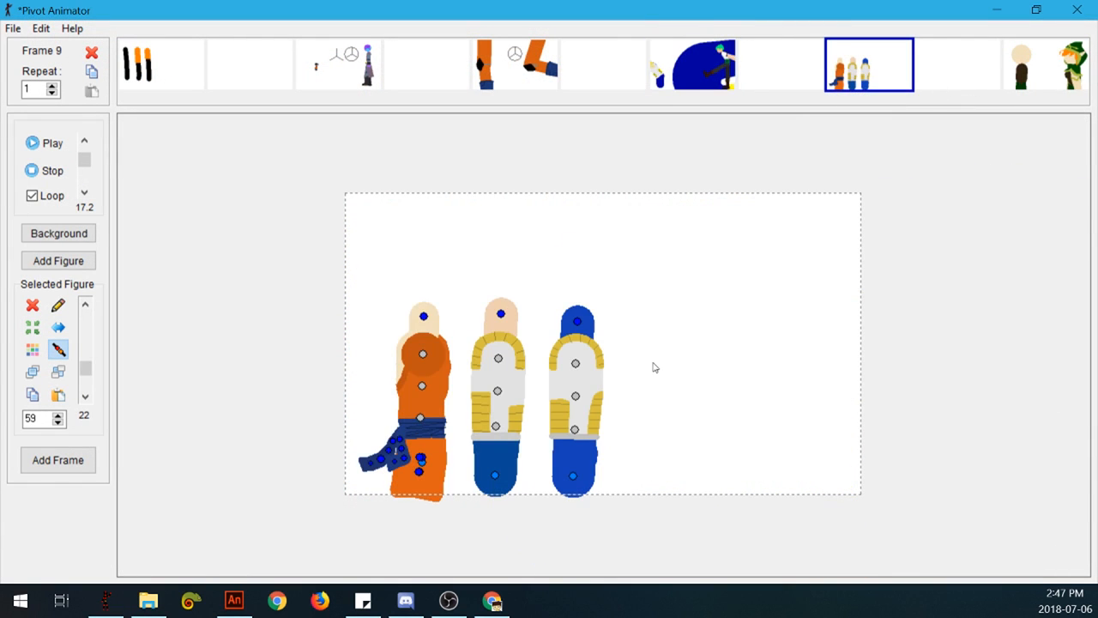
left_click_drag(421, 458, 353, 375)
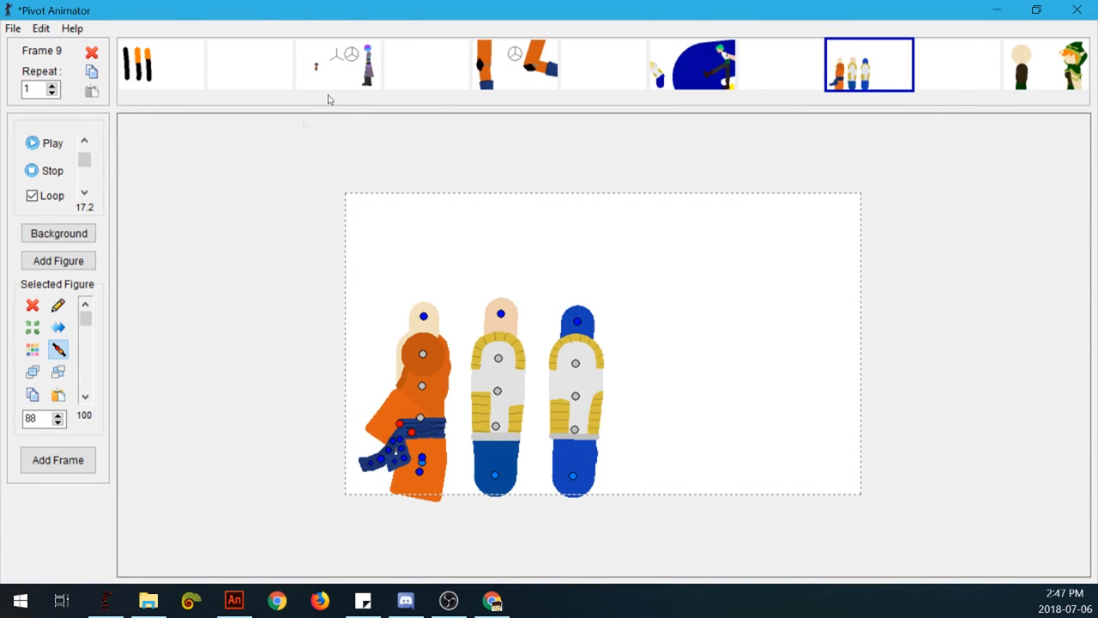
left_click_drag(421, 459, 457, 468)
left_click_drag(420, 418, 435, 407)
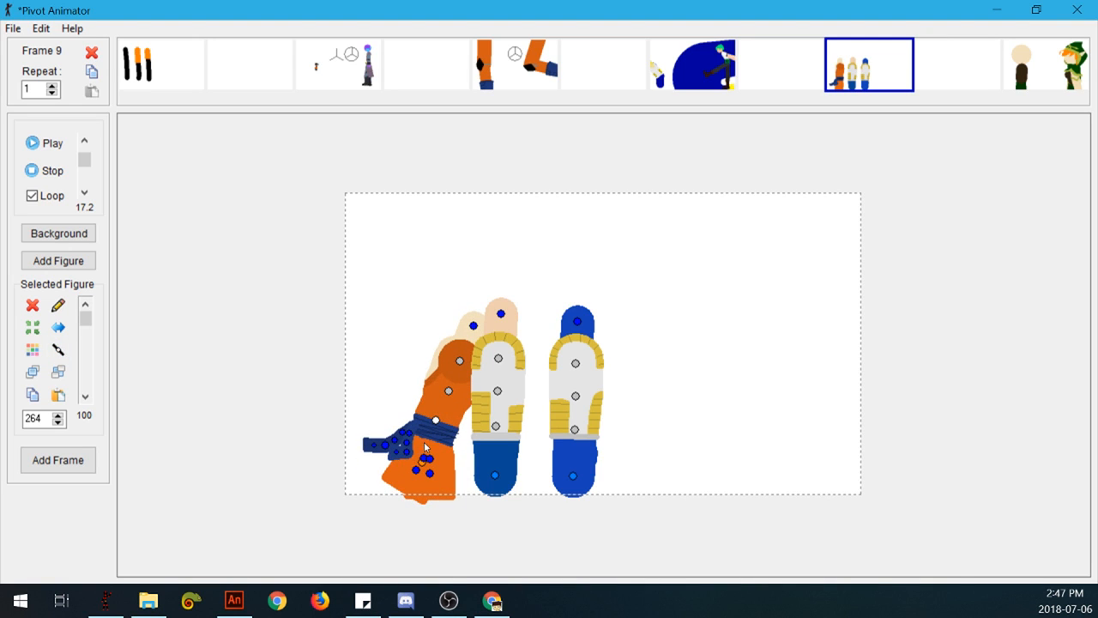
left_click_drag(411, 441, 421, 416)
Build a separate torso beside the blue-and-white ones from copies of the orange segments, joined end to end.
key("ctrl+v")
left_click_drag(441, 479, 759, 410)
key("ctrl+v")
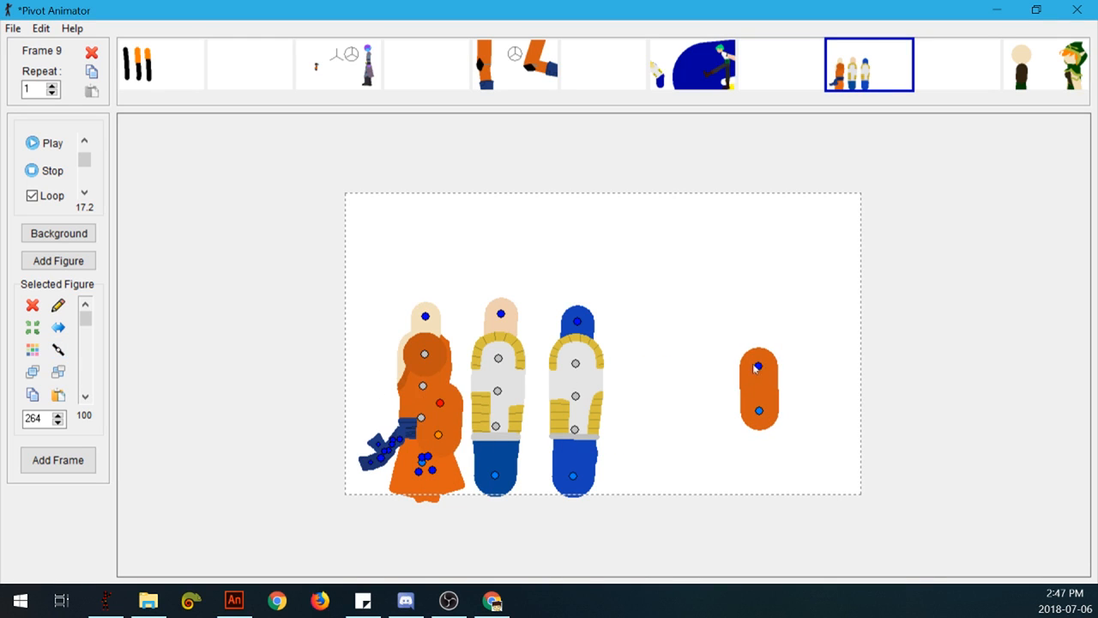
key("j")
left_click(758, 366)
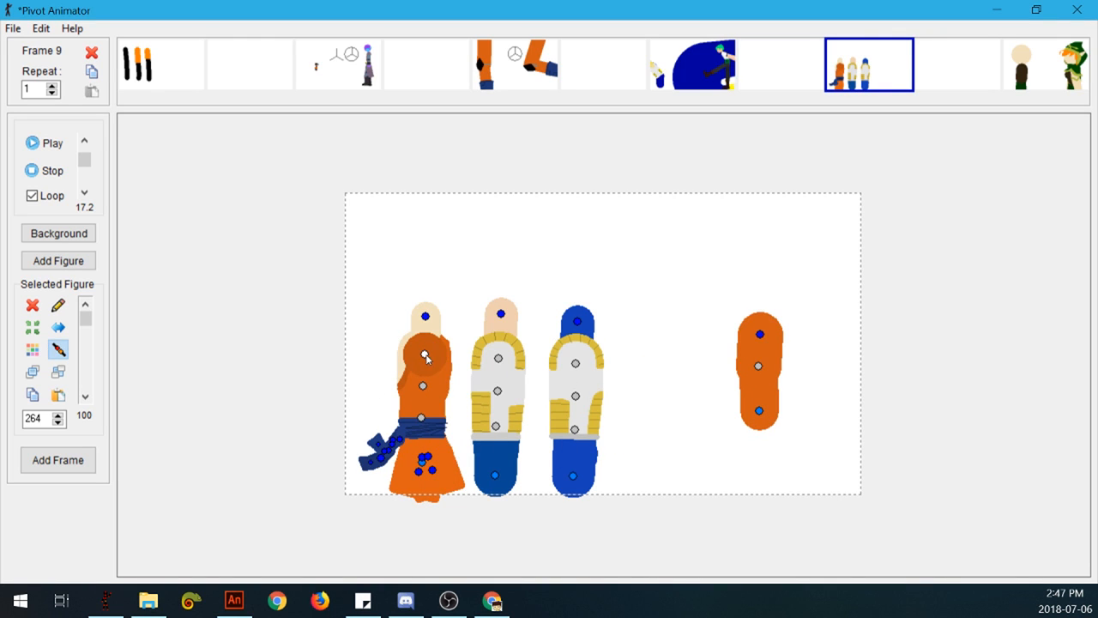
key("j")
left_click(760, 334)
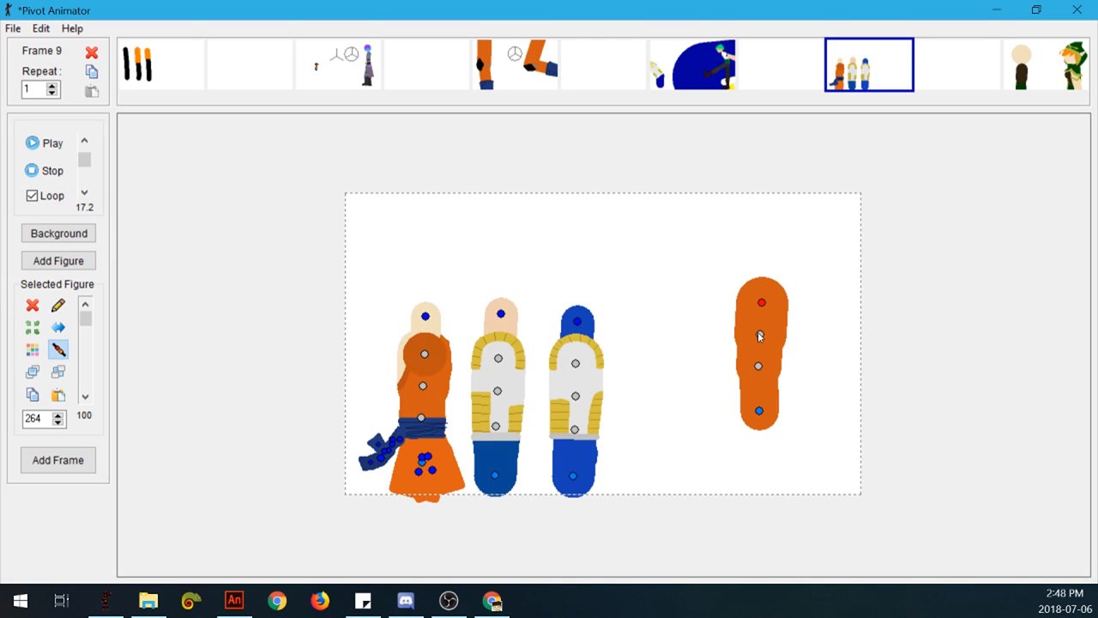
Join a copy of the skin-coloured neck segment to the top of the new orange torso, and tilt the upper part slightly left.
left_click(426, 324)
key("j")
left_click(761, 302)
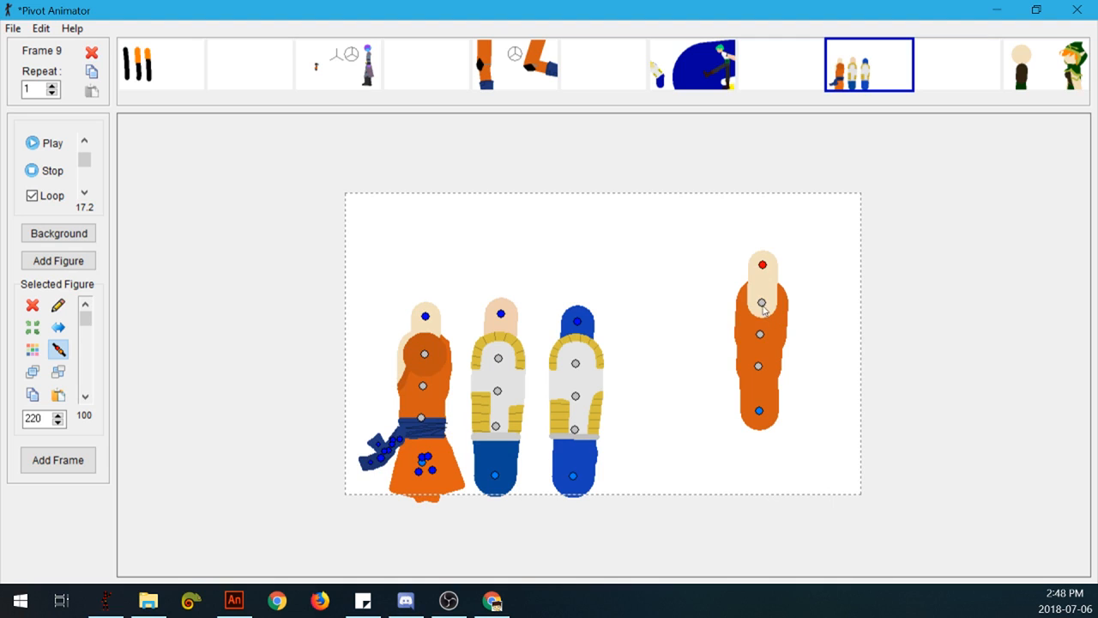
left_click_drag(762, 304, 756, 301)
Lower the opacity of the whole new orange torso to about 40.
left_click(760, 366)
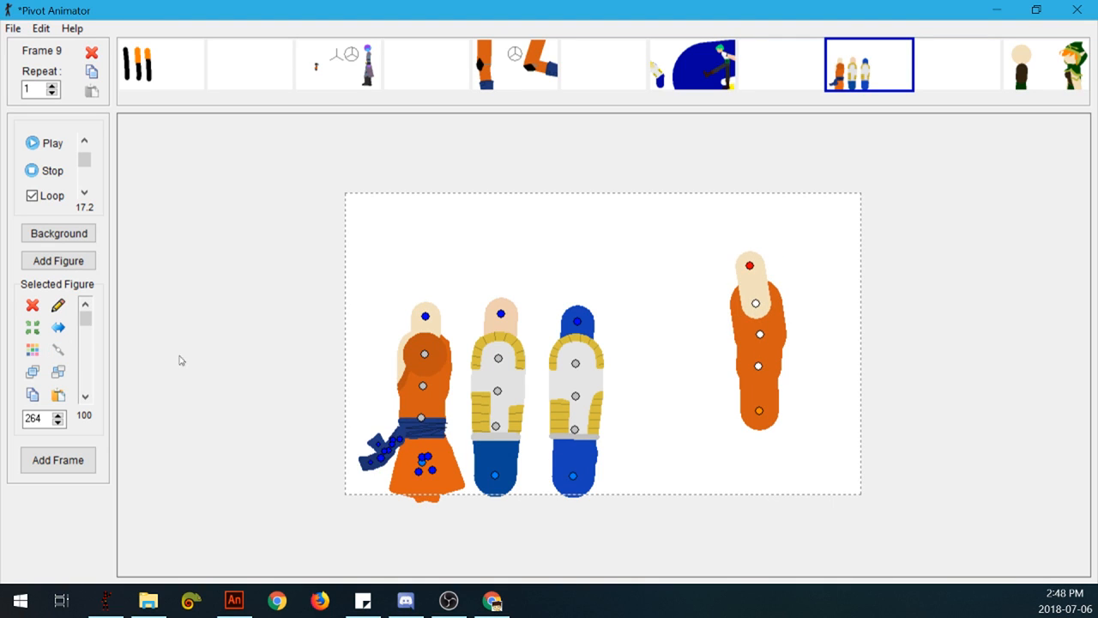
left_click_drag(89, 318, 86, 356)
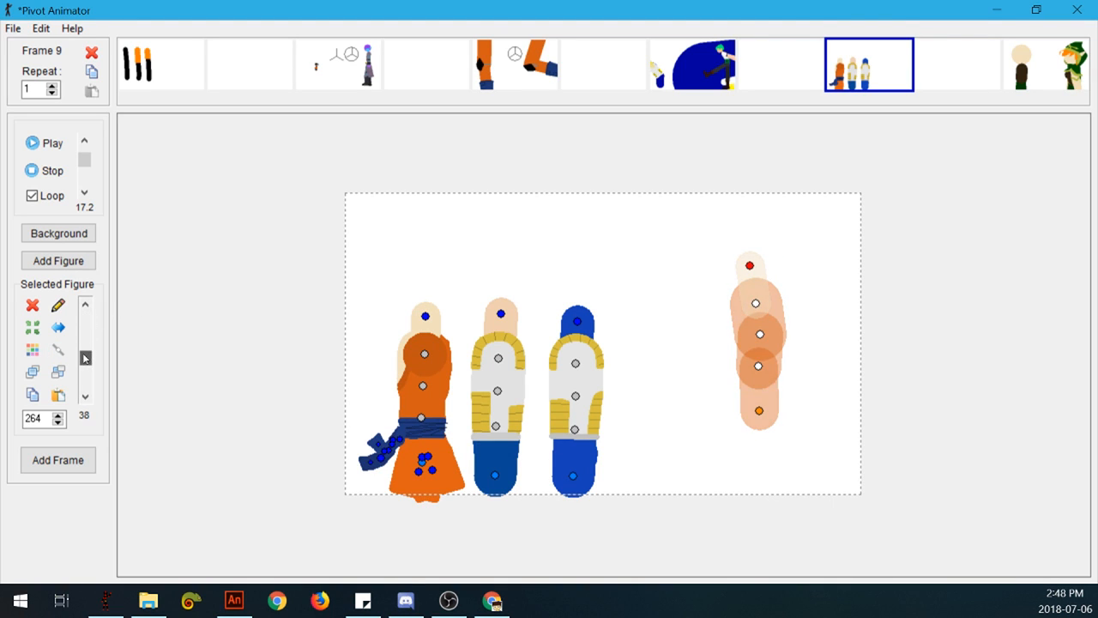
left_click(758, 365)
Duplicate the grey line, lay the parallel pair across the translucent torso between its middle joints, and shift the torso's upper pieces slightly right.
key("ctrl+c")
key("ctrl+v")
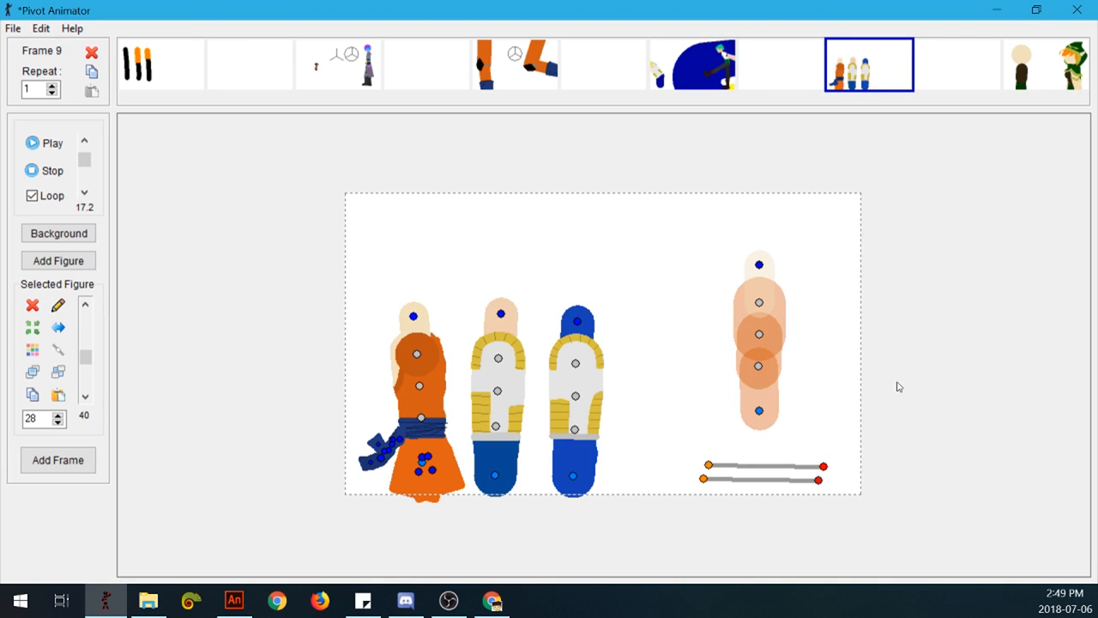
left_click_drag(712, 471, 709, 378)
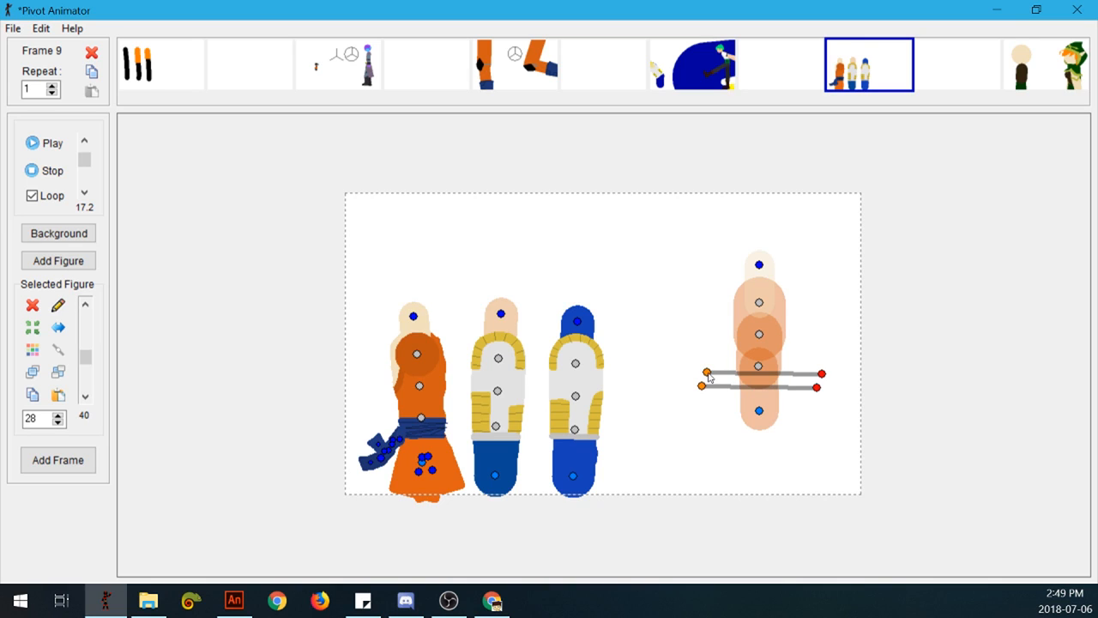
left_click_drag(710, 378, 704, 347)
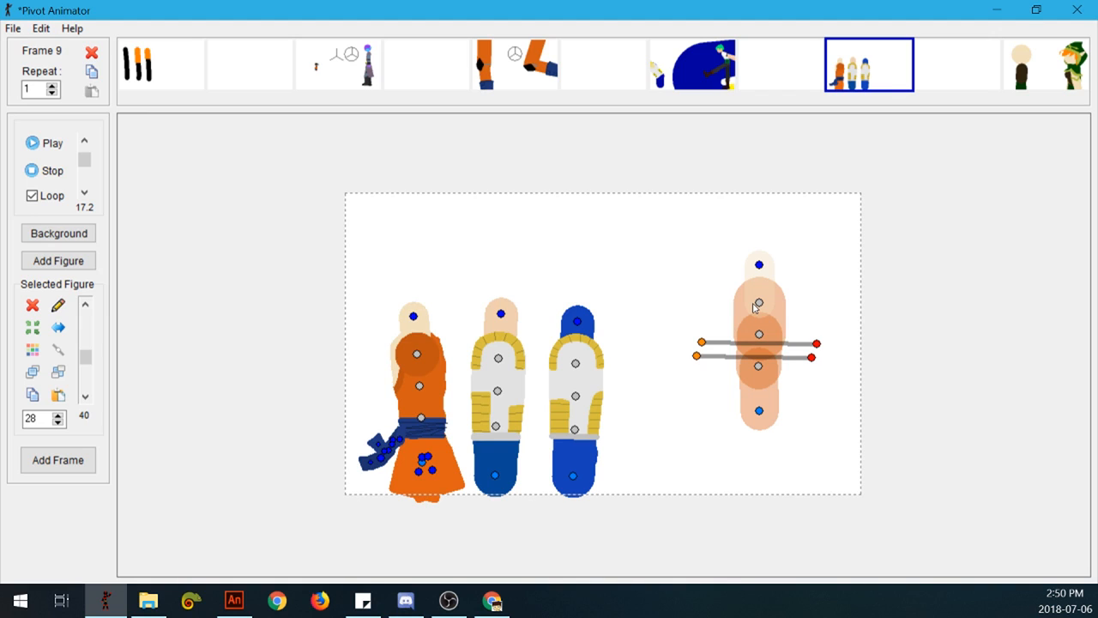
mouse_move(758, 334)
left_mouse_down()
mouse_move(728, 370)
mouse_move(761, 333)
left_mouse_up()
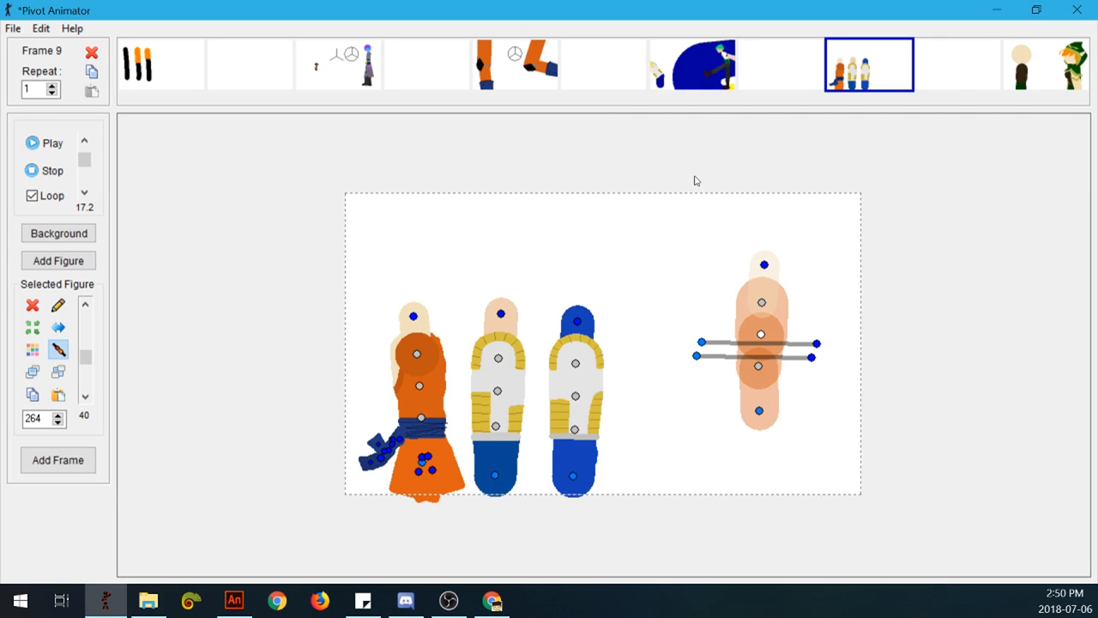
Try pulling the grey waist strip off the second torso and leaning that torso left, and undo these changes.
left_click_drag(497, 392, 498, 314)
left_click(502, 433)
left_click_drag(497, 407, 686, 433)
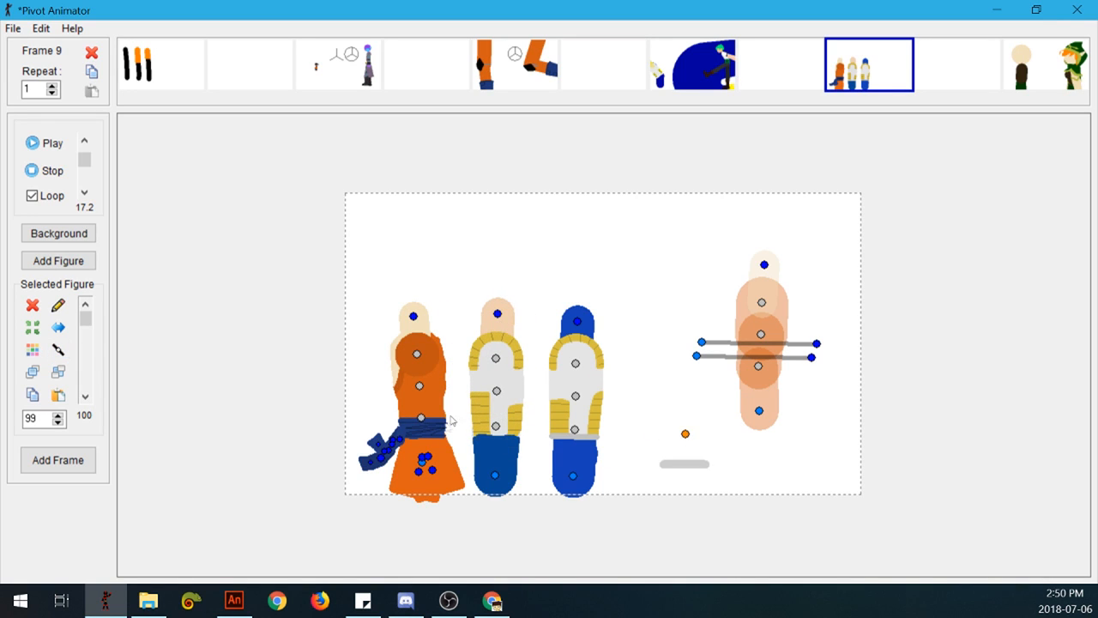
mouse_move(497, 392)
left_mouse_down()
mouse_move(535, 416)
mouse_move(520, 379)
mouse_move(486, 389)
left_mouse_up()
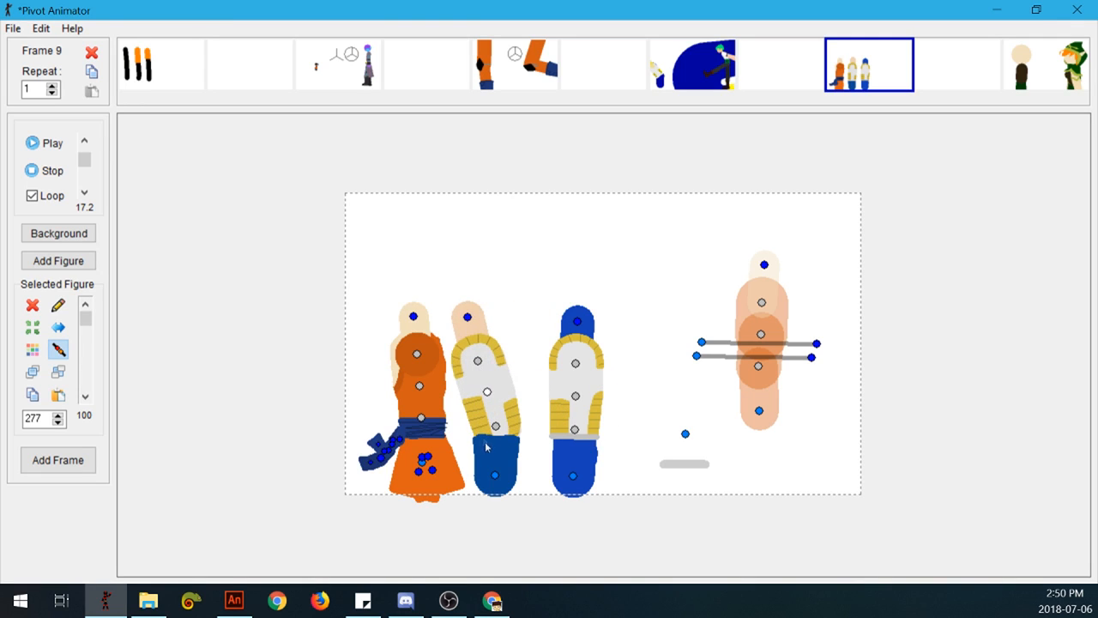
key("ctrl+z")
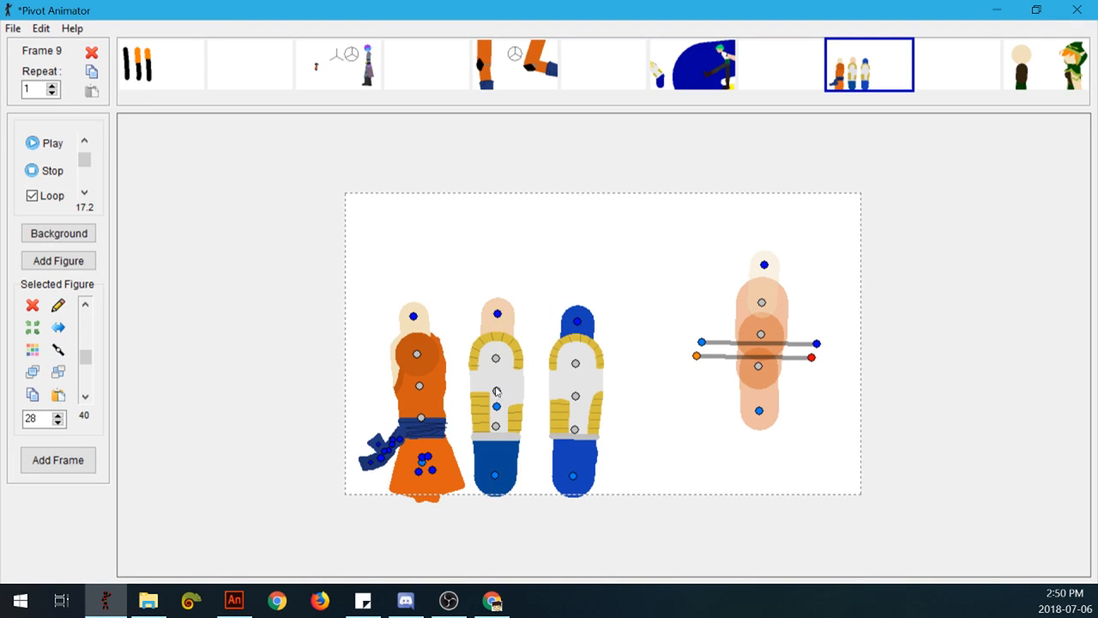
Move the third torso up and to the right on frame 9, and straighten the small torso figure on frame 7.
left_click_drag(498, 400, 499, 325)
left_click_drag(575, 481, 613, 330)
left_click(677, 86)
left_click_drag(416, 410, 456, 319)
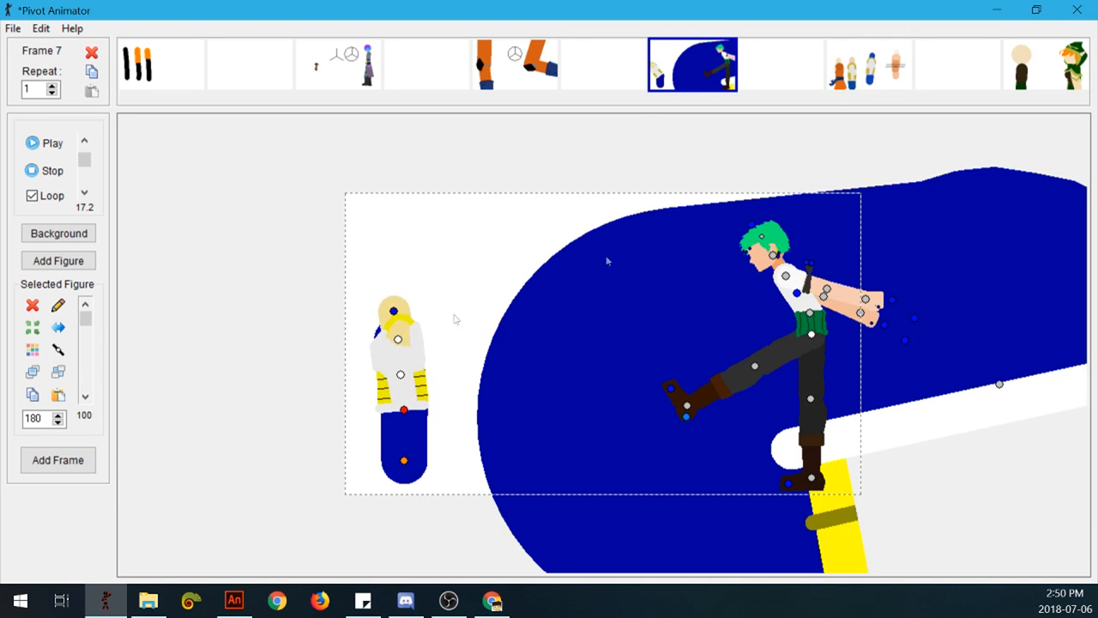
On frame 9, bend the second torso's upper chest slightly left, and bend the third torso left and over to the right.
left_click(842, 86)
left_click_drag(620, 365, 598, 362)
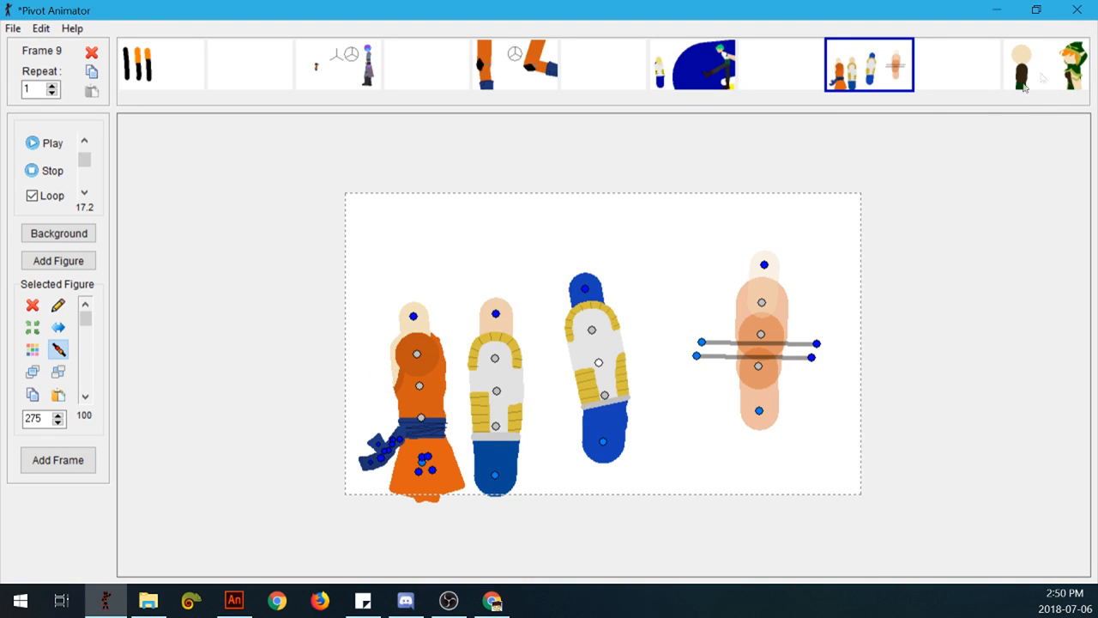
left_click_drag(588, 342, 586, 199)
left_click_drag(494, 361, 489, 301)
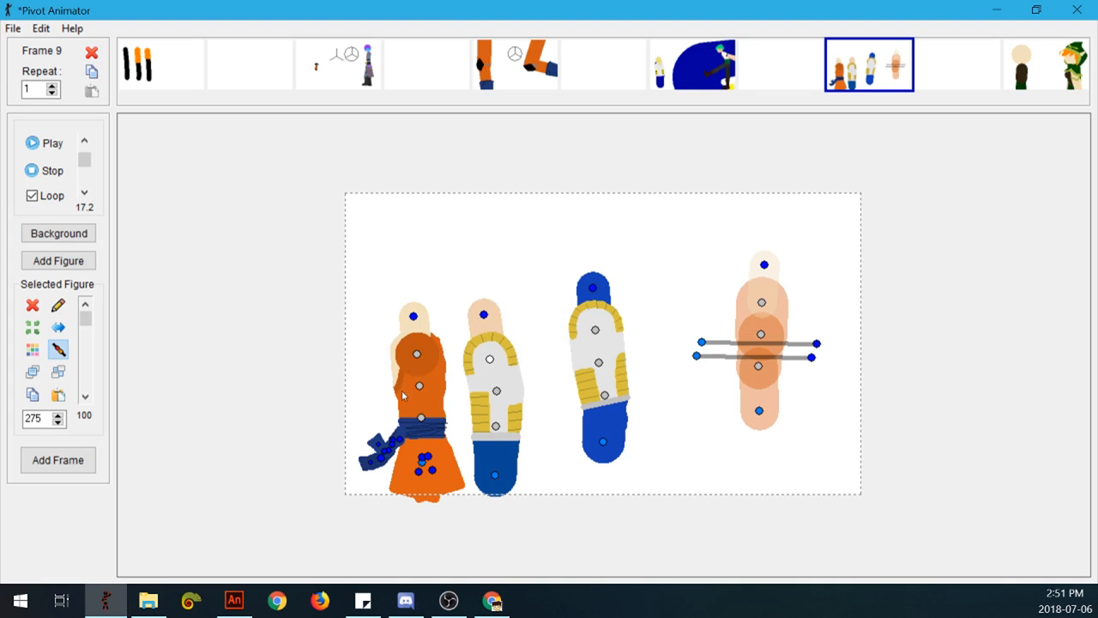
left_click_drag(590, 364, 639, 306)
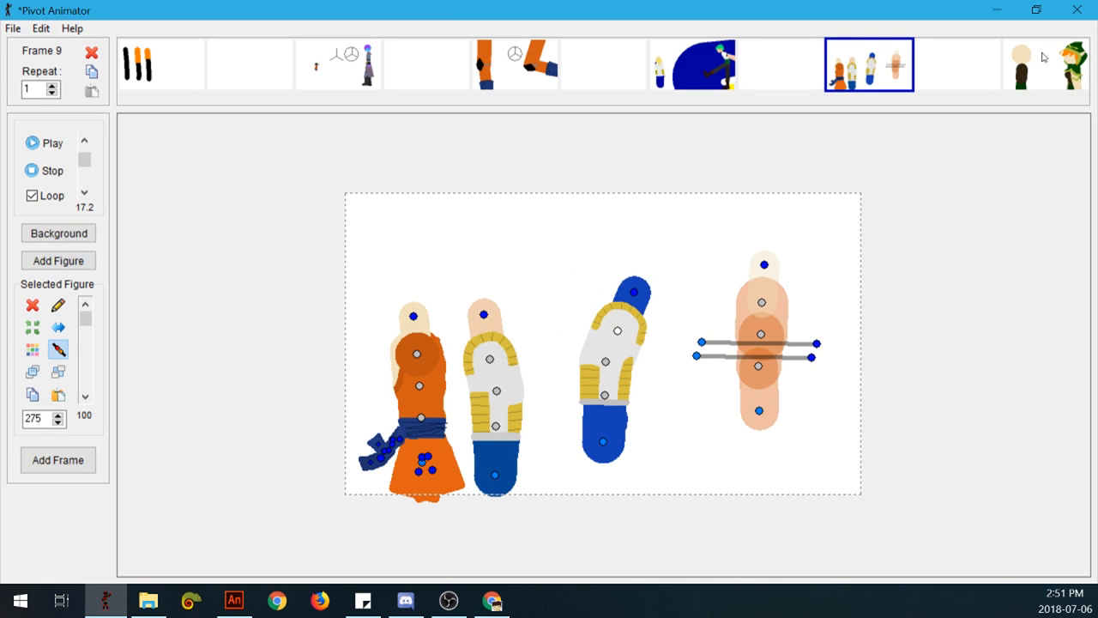
On frame 11, nod the green-hooded figure's head down and tilt it back up.
left_click(1021, 75)
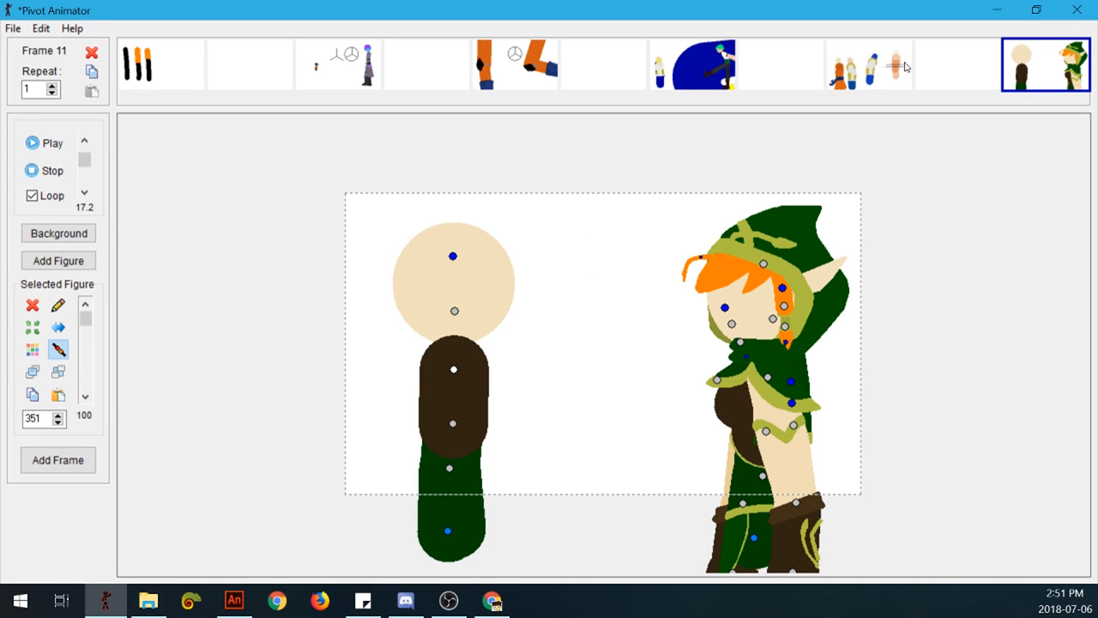
left_click_drag(766, 269, 773, 365)
left_click_drag(773, 319, 778, 191)
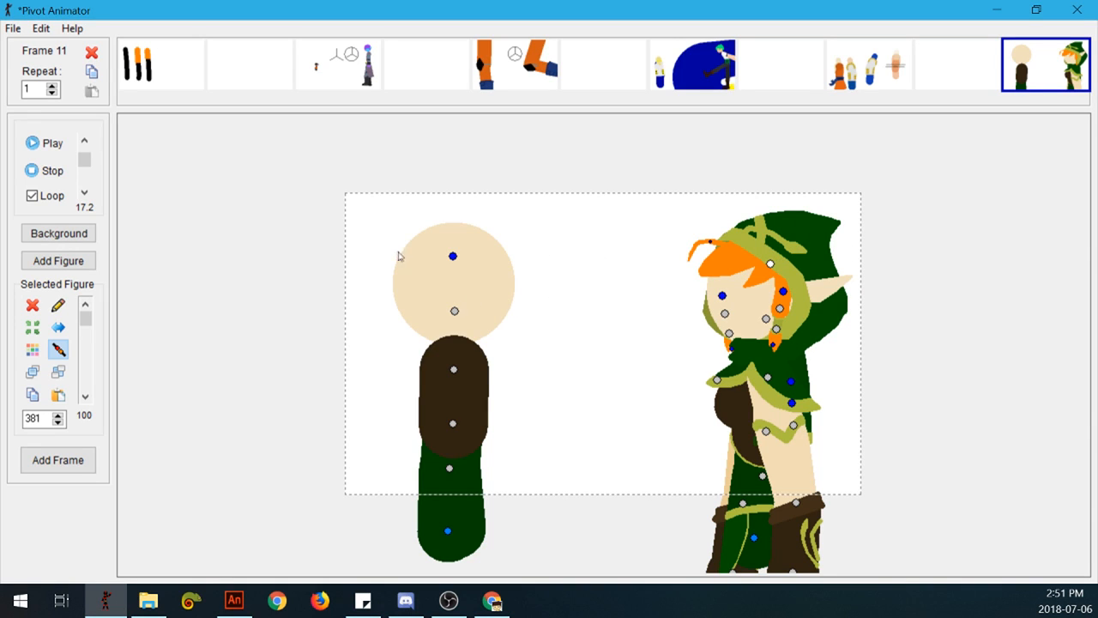
Rock the round-headed figure's head and brown chest from side to side, leaving them leaning slightly right.
left_click_drag(455, 311, 456, 341)
left_click(455, 371)
left_click_drag(455, 256, 444, 205)
left_click_drag(457, 312, 454, 311)
mouse_move(455, 370)
left_mouse_down()
mouse_move(467, 366)
mouse_move(452, 368)
left_mouse_up()
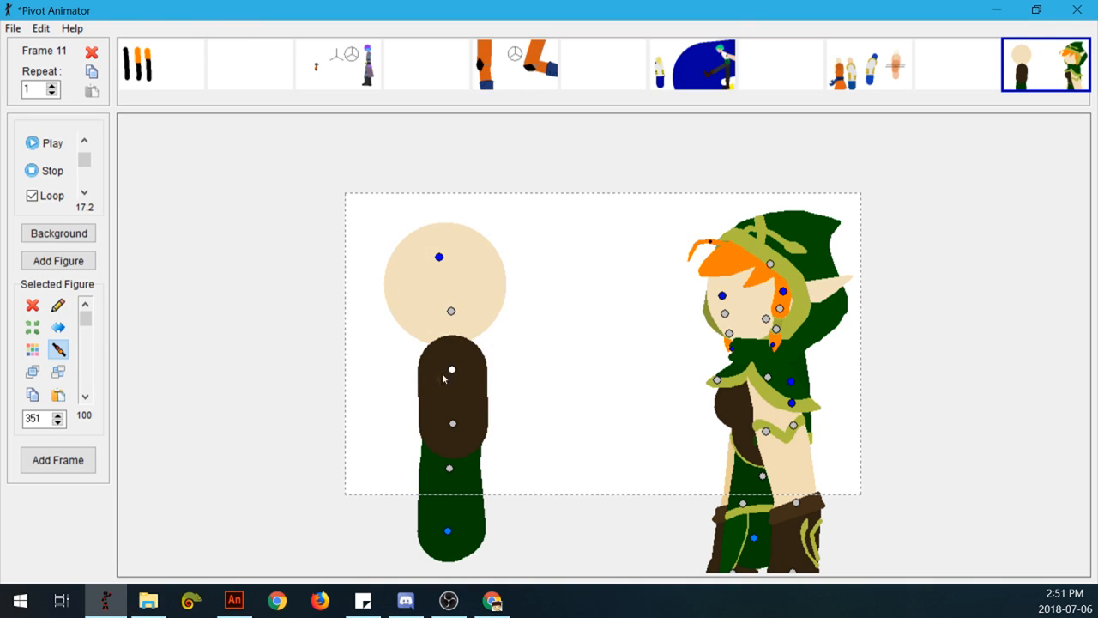
left_click_drag(452, 370, 457, 369)
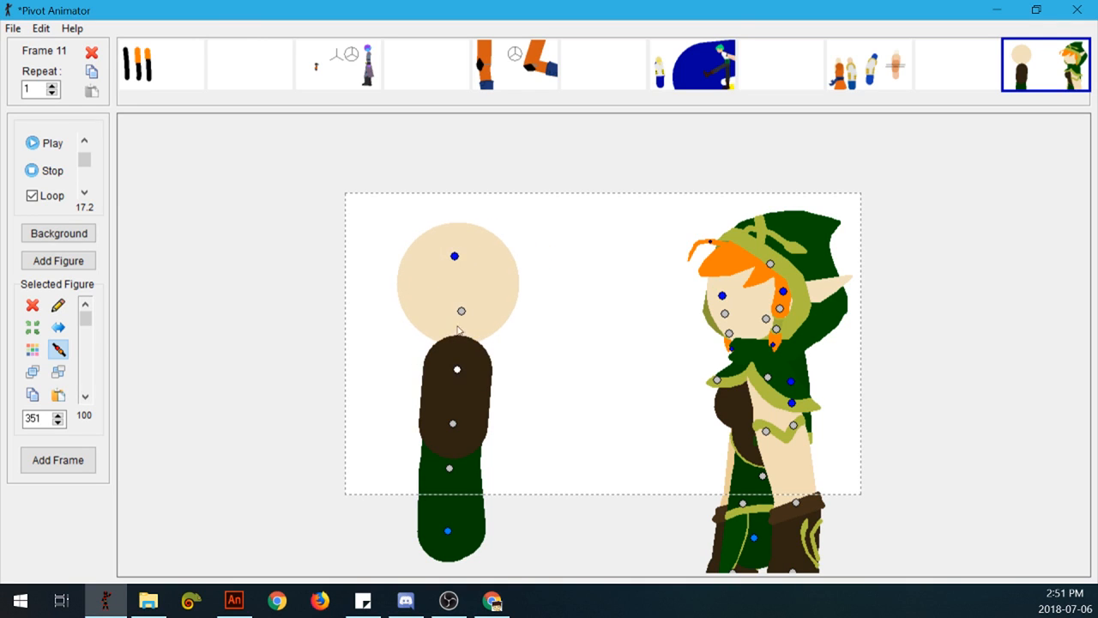
mouse_move(463, 310)
left_mouse_down()
mouse_move(451, 311)
mouse_move(462, 314)
left_mouse_up()
double_click(463, 313)
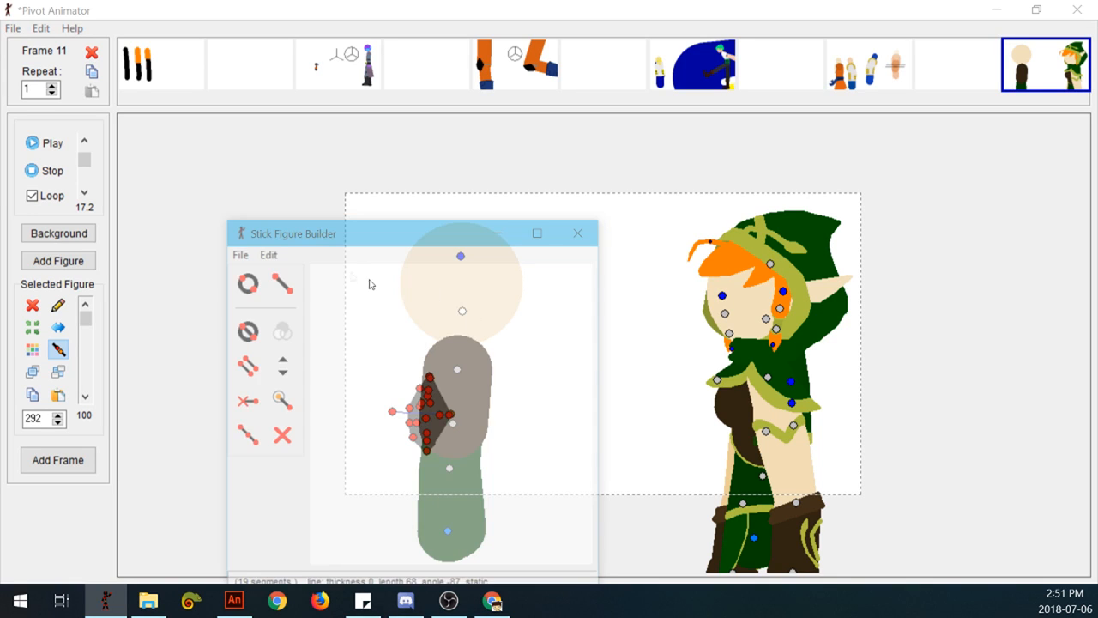
left_click(577, 233)
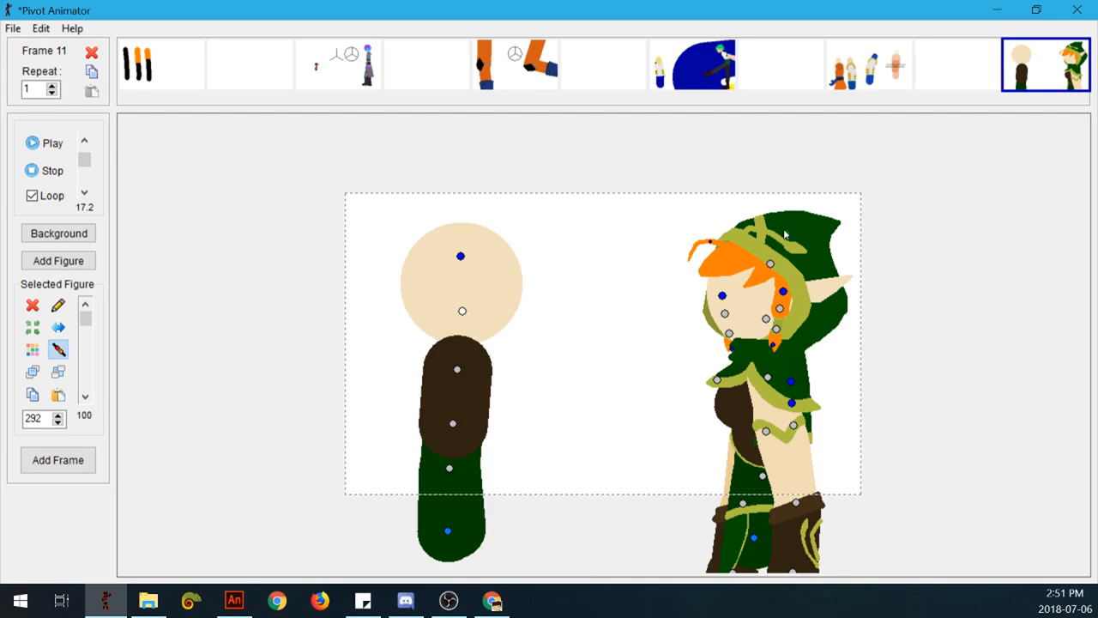
Bow the green-hooded figure's head and neck forward and down over its chest.
left_click_drag(781, 268, 772, 263)
left_click(773, 345)
left_click_drag(766, 318, 751, 311)
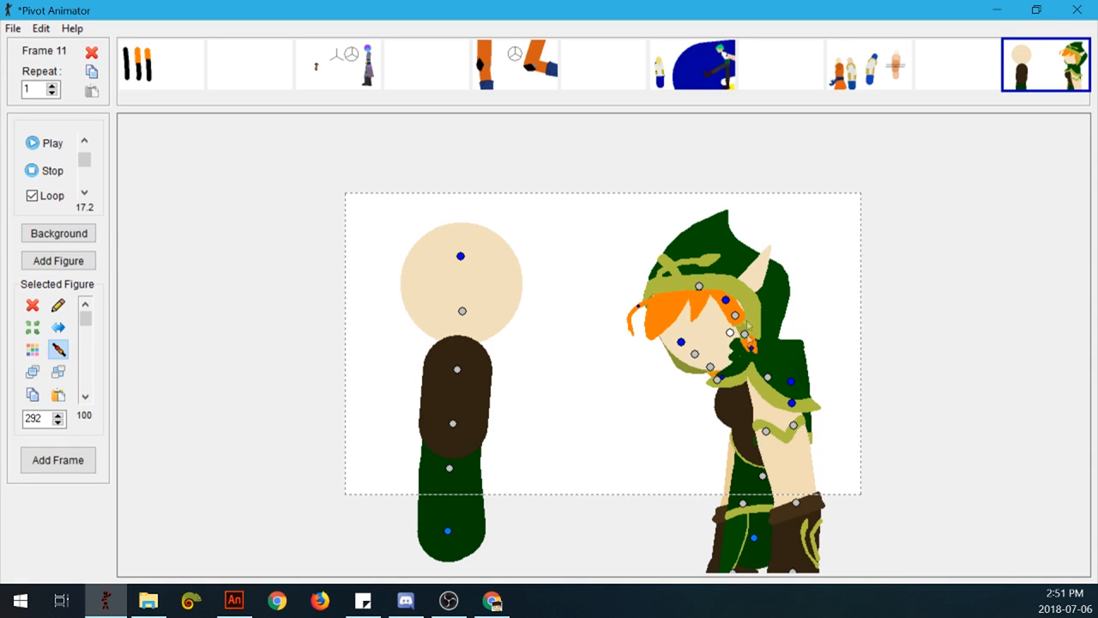
Rock the green-hooded figure's head back, forward and back again, leaving it tilted back with the face raised.
left_click_drag(734, 345, 807, 169)
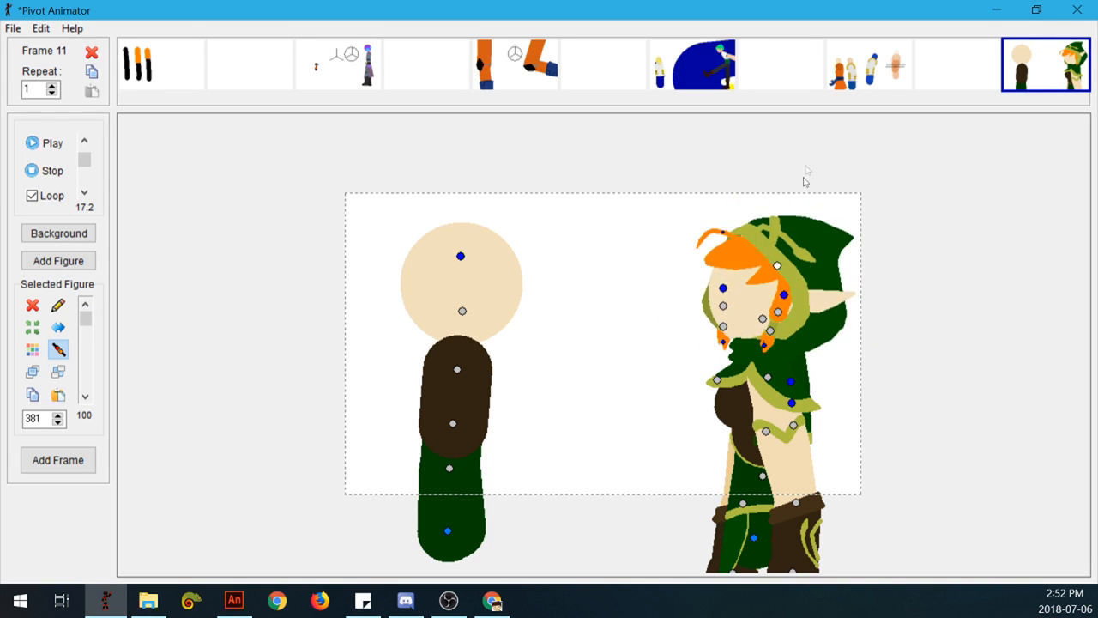
left_click_drag(748, 341, 739, 311)
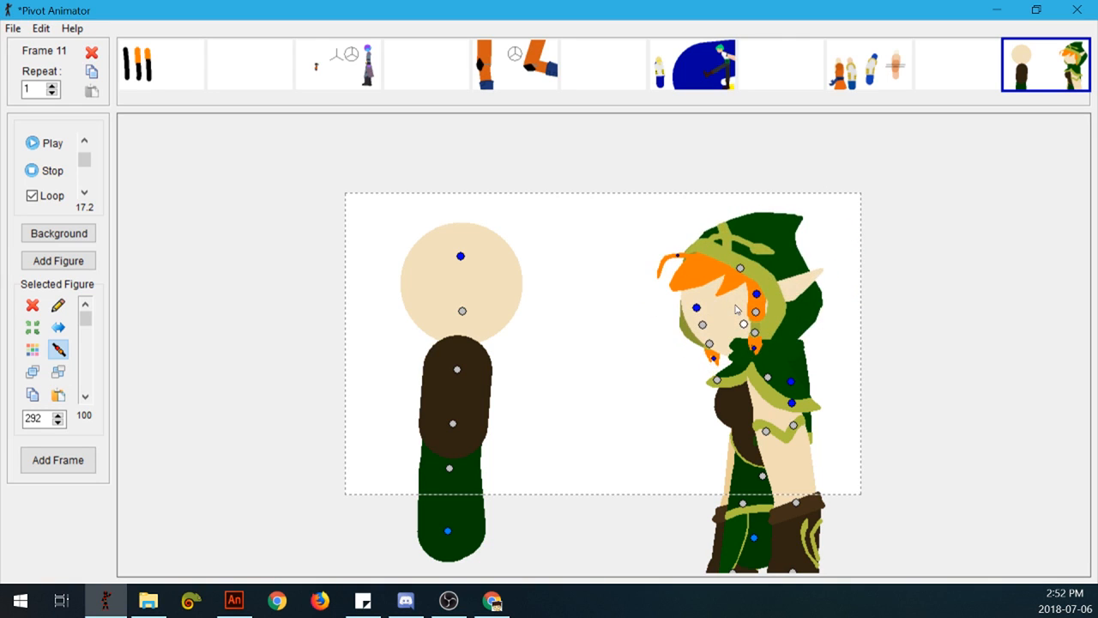
left_click_drag(741, 273, 798, 264)
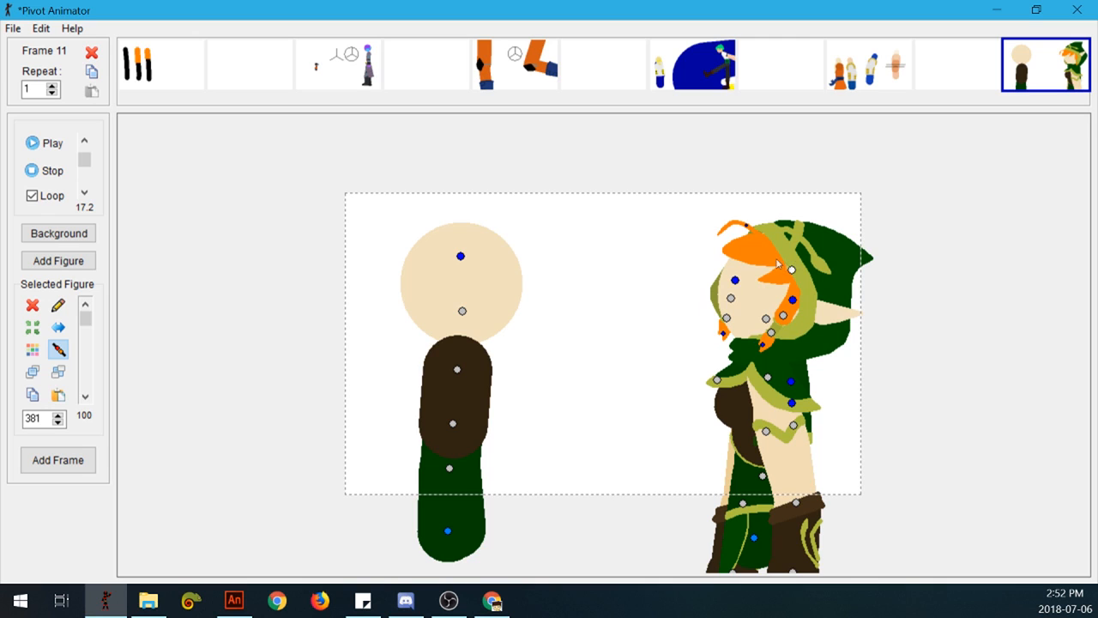
Start a new figure in the Stick Figure Builder and place its origin over the round-headed figure's neck joint.
key("alt+Tab")
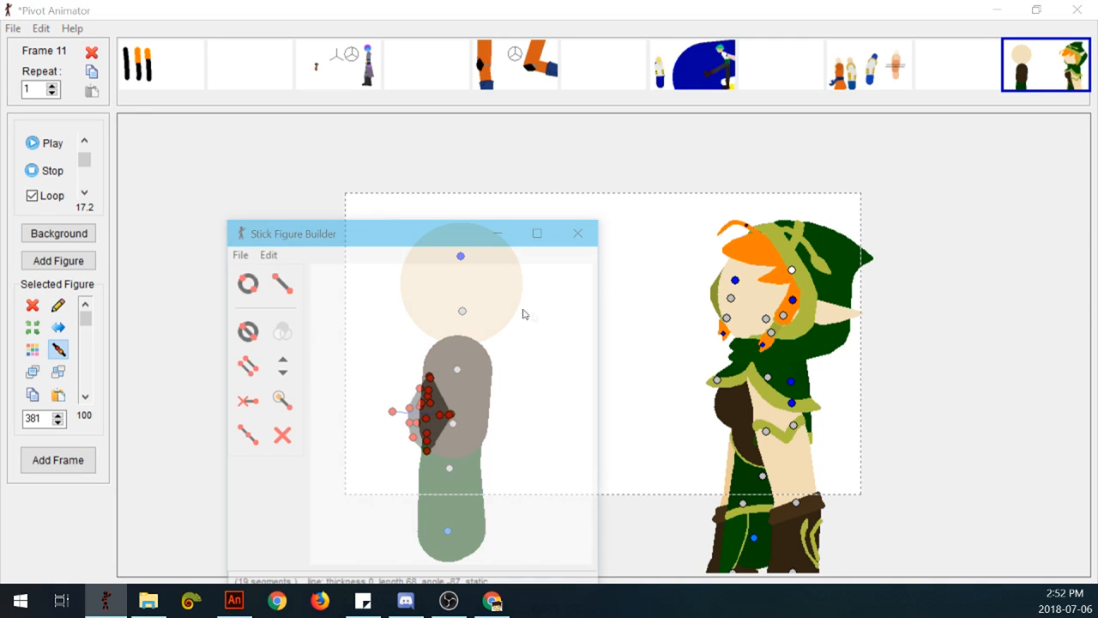
left_click(240, 255)
left_click(321, 276)
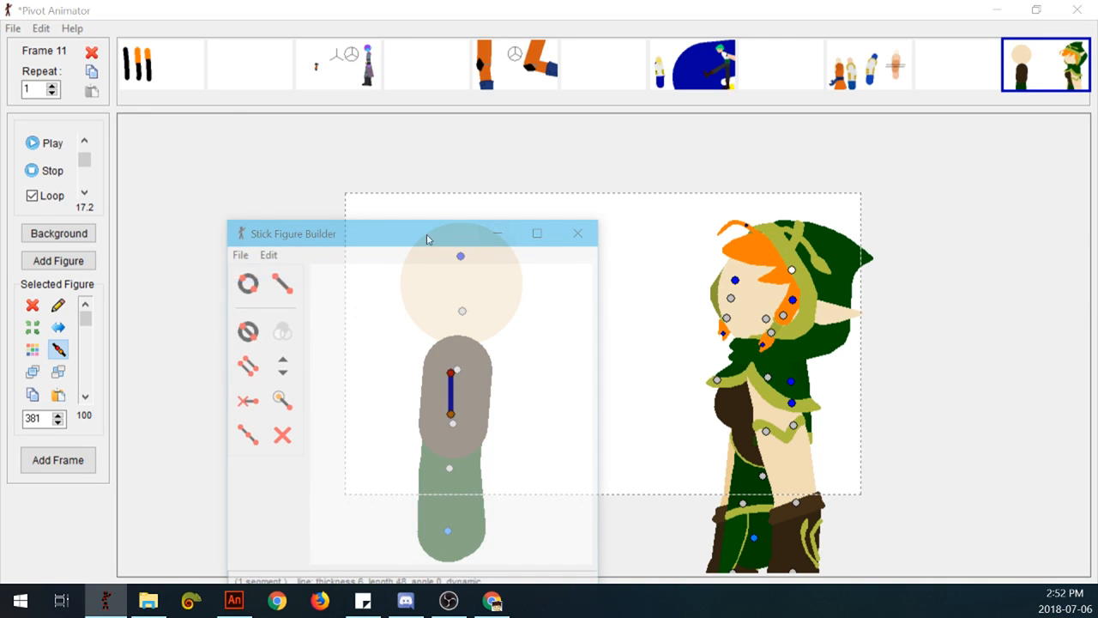
left_click_drag(429, 239, 485, 181)
left_click_drag(513, 347, 462, 312)
left_click(345, 306)
Draw a black collar from line segments across the round-headed figure's neck, between the head and brown chest, linked to the origin.
left_click_drag(462, 270, 492, 331)
key("l")
mouse_move(471, 331)
left_mouse_down()
mouse_move(479, 347)
mouse_move(431, 331)
left_mouse_up()
key("l")
left_click(433, 350)
left_click(480, 350)
left_click(485, 343)
left_click(492, 333)
left_click(439, 337)
left_click(475, 340)
key("l")
left_click(443, 343)
left_click(470, 330)
left_click(491, 330)
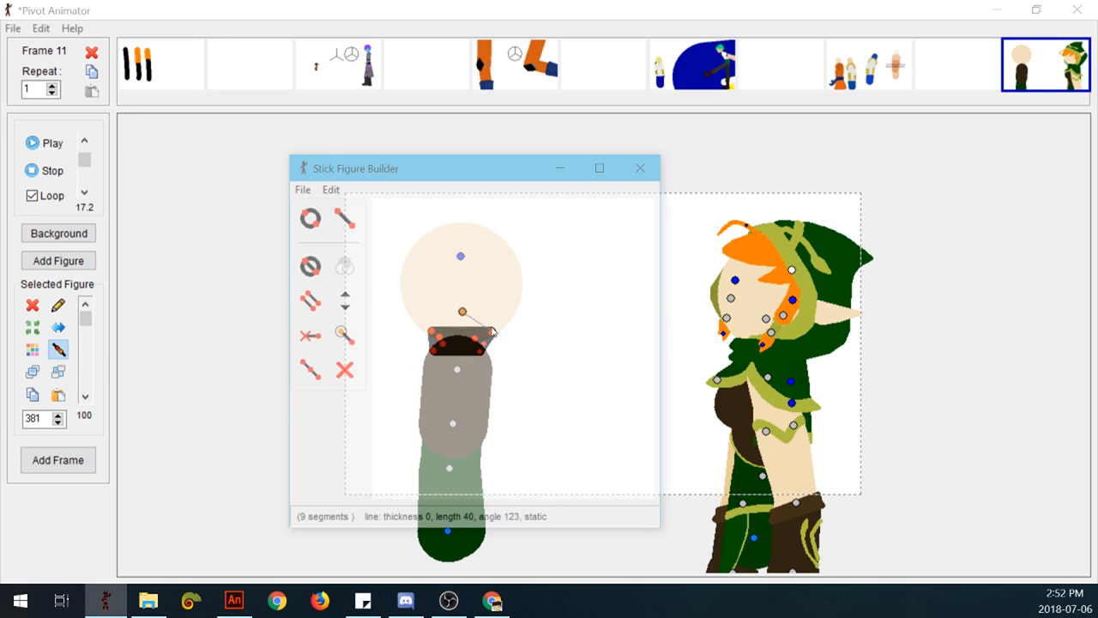
Add the collar to the animation as a figure named sdfghjkjh.
key("s")
key("ctrl+a")
left_click(657, 412)
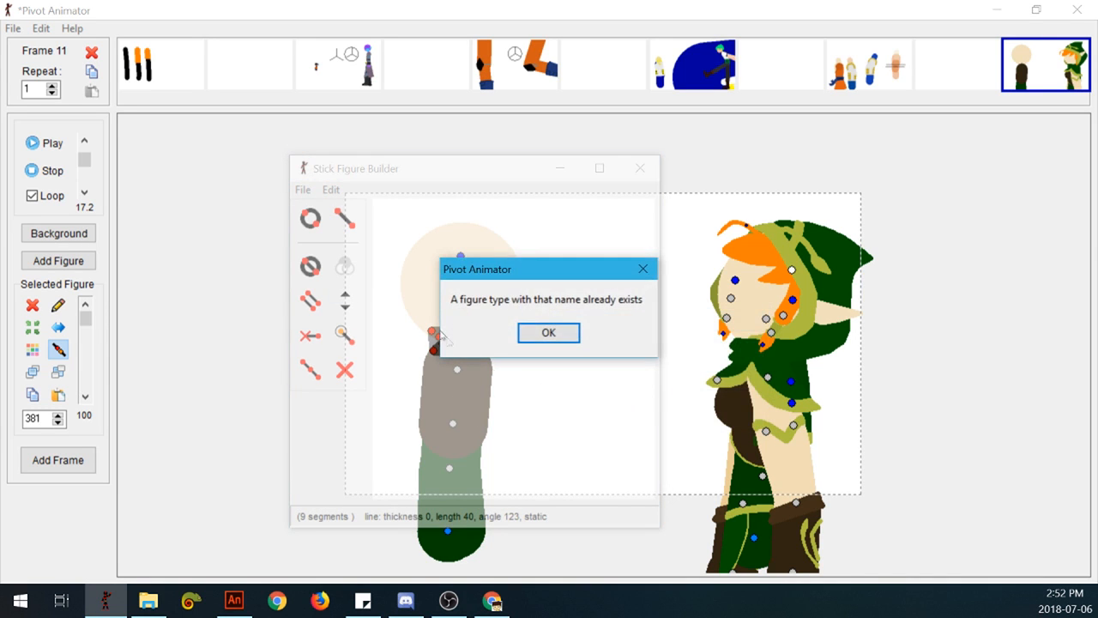
left_click(559, 336)
type("sdfghjkjh")
left_click(640, 417)
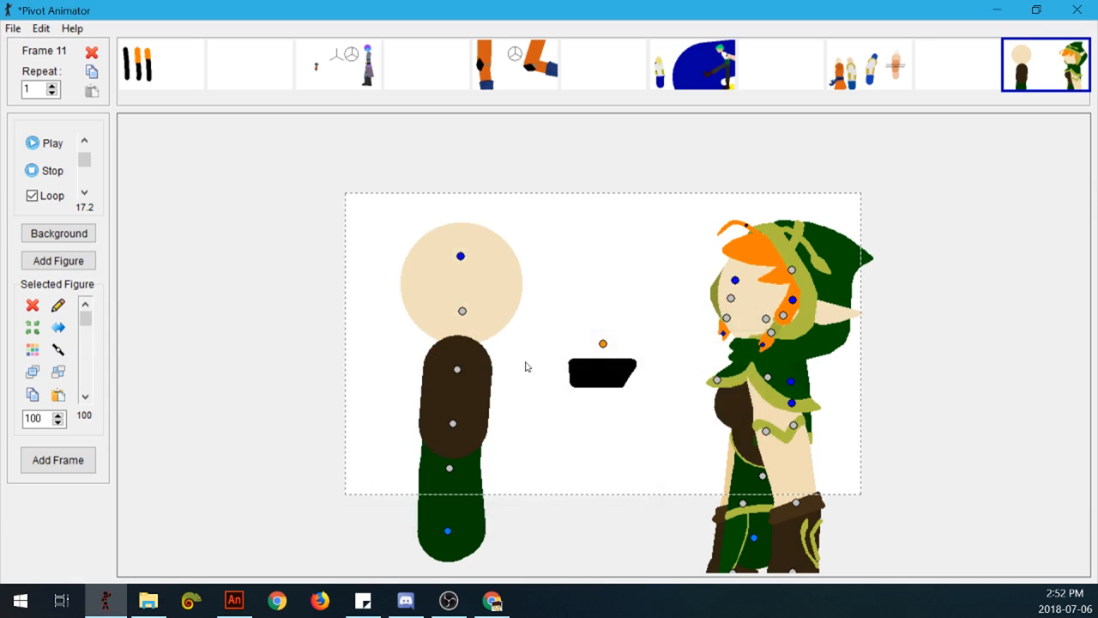
Join the black collar to the round-headed figure's neck joint inside the head so it sits between head and chest.
key("j")
left_click(463, 311)
left_click_drag(462, 312, 461, 312)
key("ctrl+z")
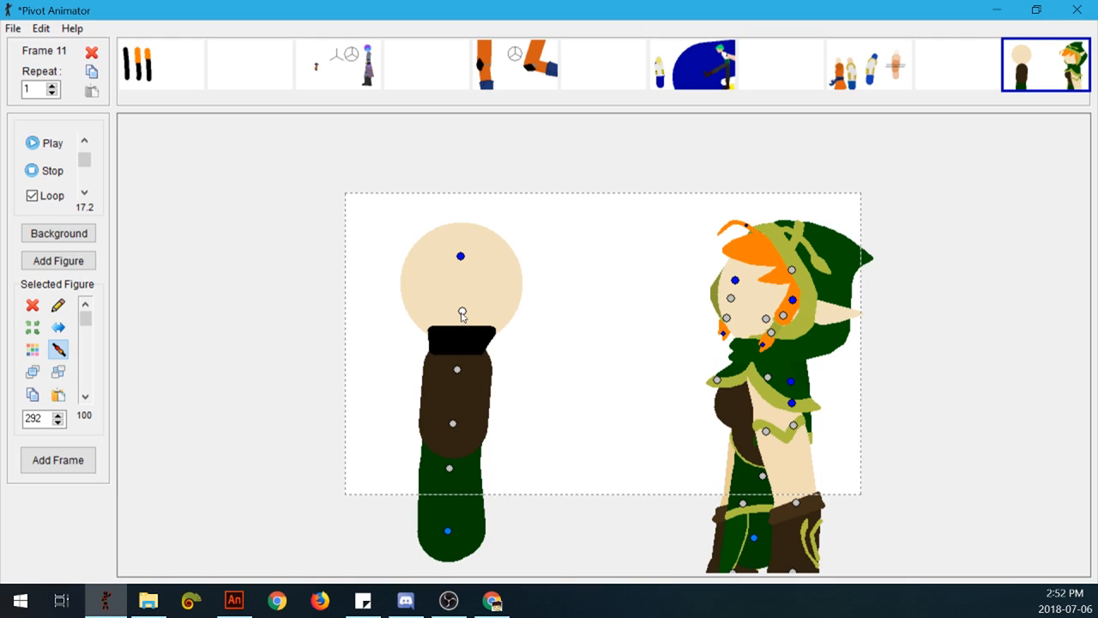
Try raising the round-headed figure above its collar and swinging its head over to the right, undoing both.
key("r")
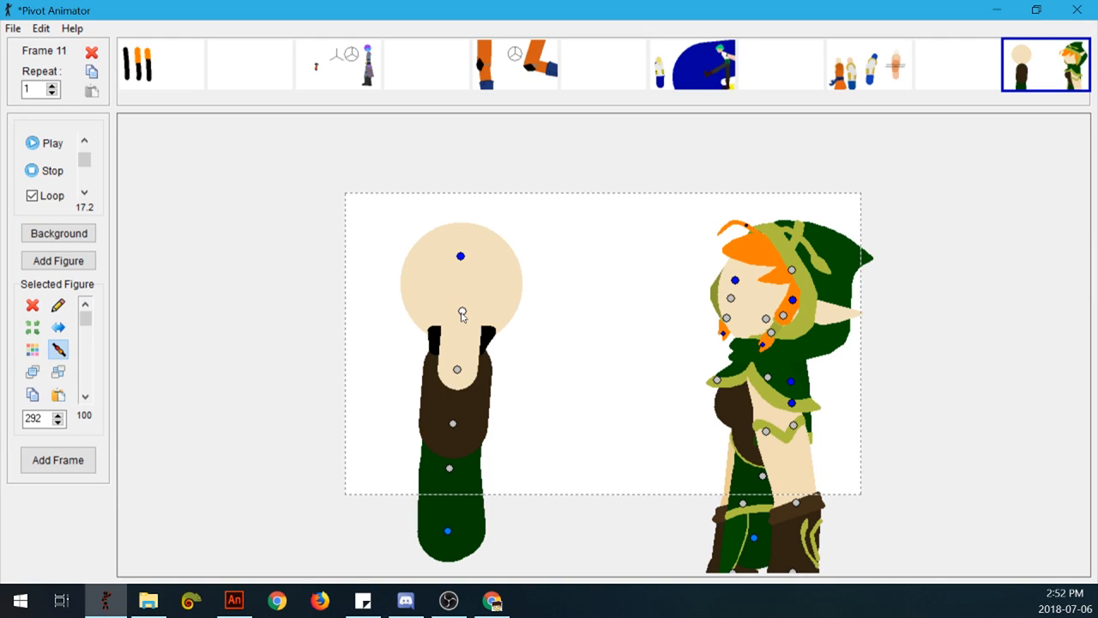
key("ctrl+z")
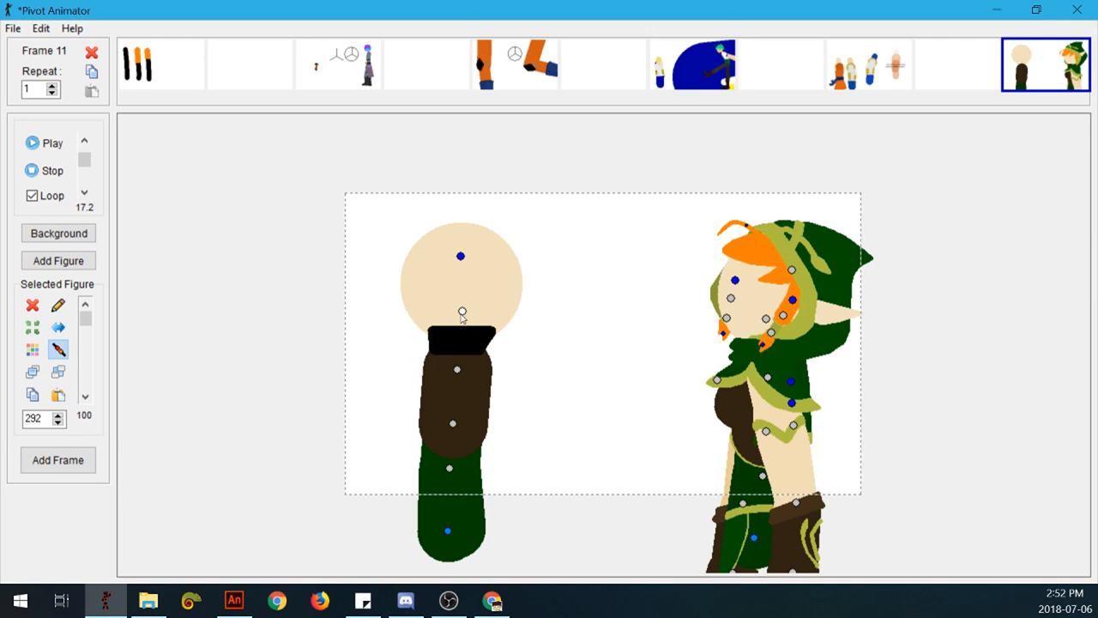
left_click_drag(462, 316, 467, 264)
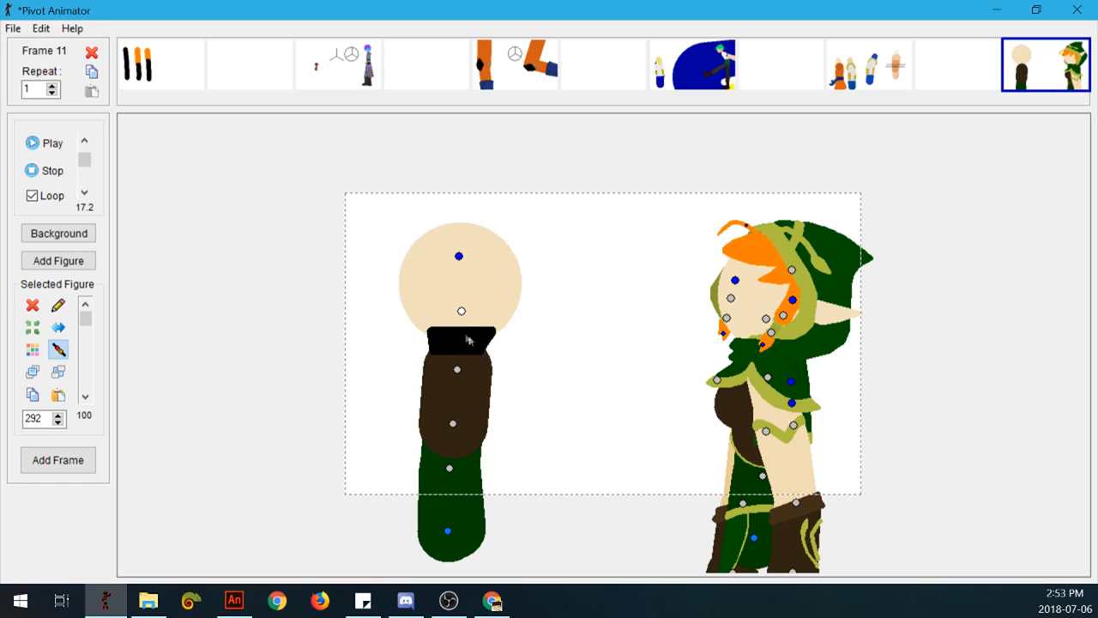
left_click_drag(466, 314, 614, 390)
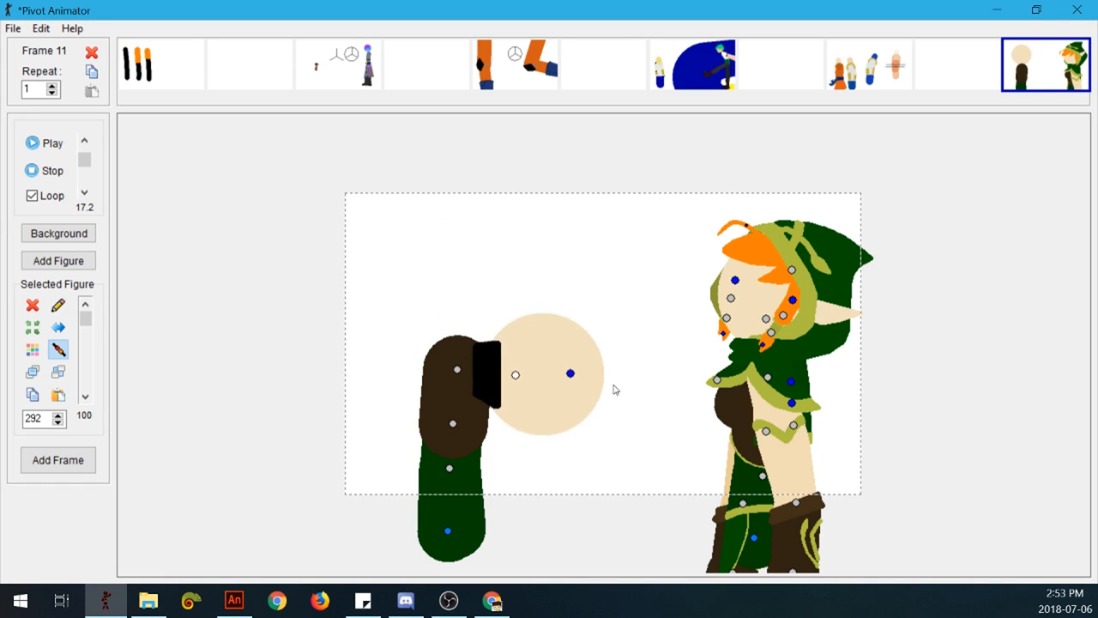
key("ctrl+z")
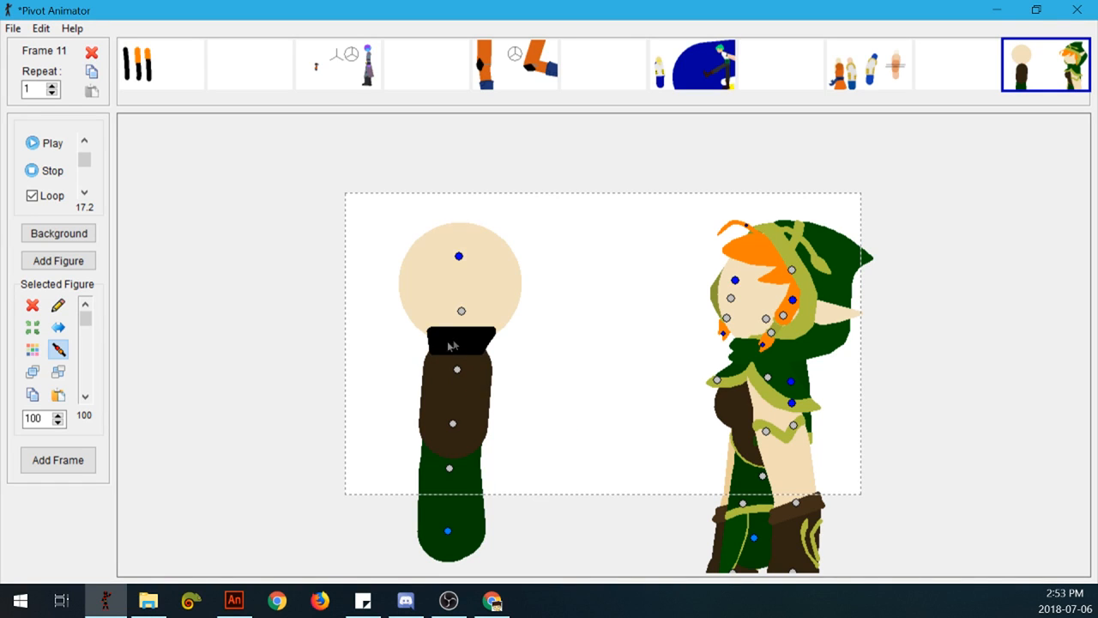
Edit the collar so its origin sits on the round-headed figure's upper chest joint, and add this version to the animation.
key("ctrl+e")
left_click_drag(514, 348, 456, 360)
left_click(313, 369)
key("ctrl+z")
left_click_drag(477, 321, 458, 370)
left_click(348, 337)
left_click(345, 370)
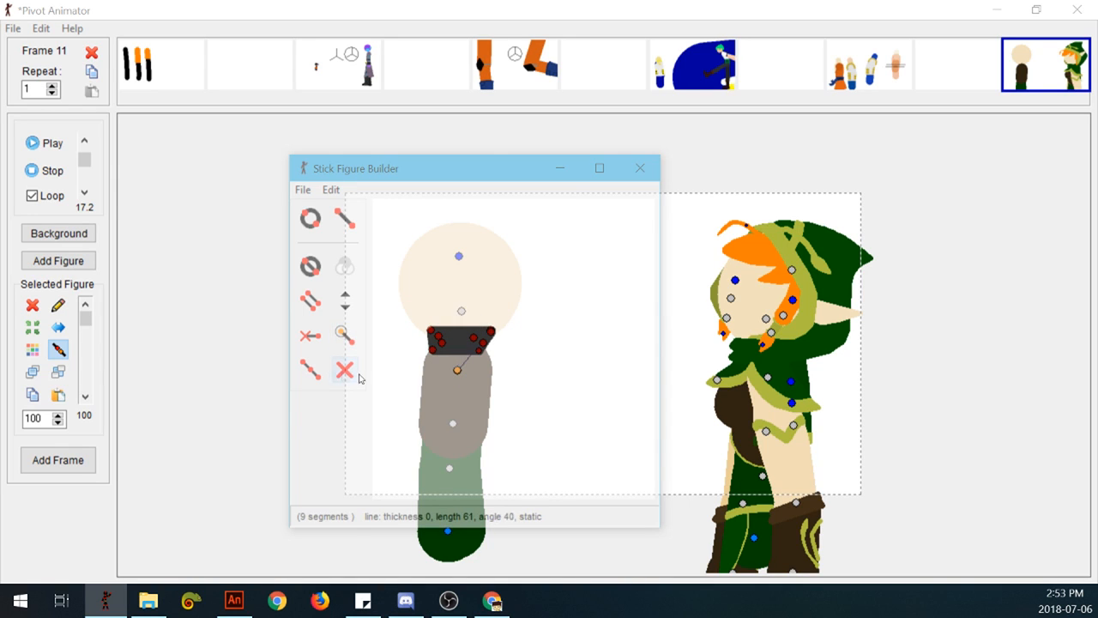
key("ctrl+a")
left_click(658, 412)
Duplicate the round-headed figure and delete the collar that was copied with it.
left_click(455, 433)
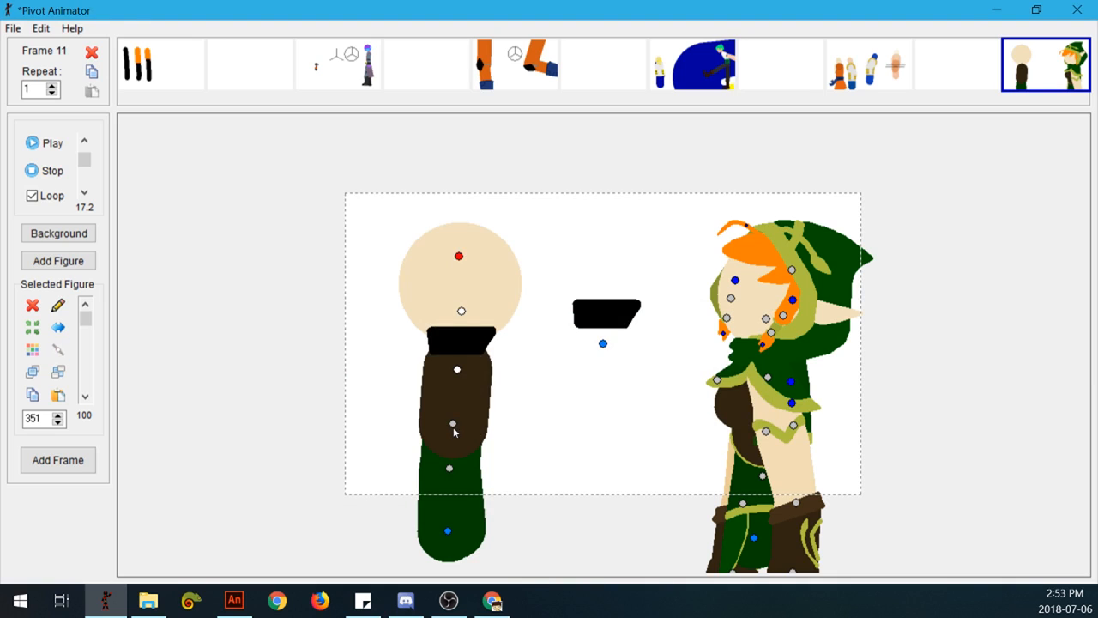
key("ctrl+c")
key("ctrl+v")
left_click(477, 359)
key("Delete")
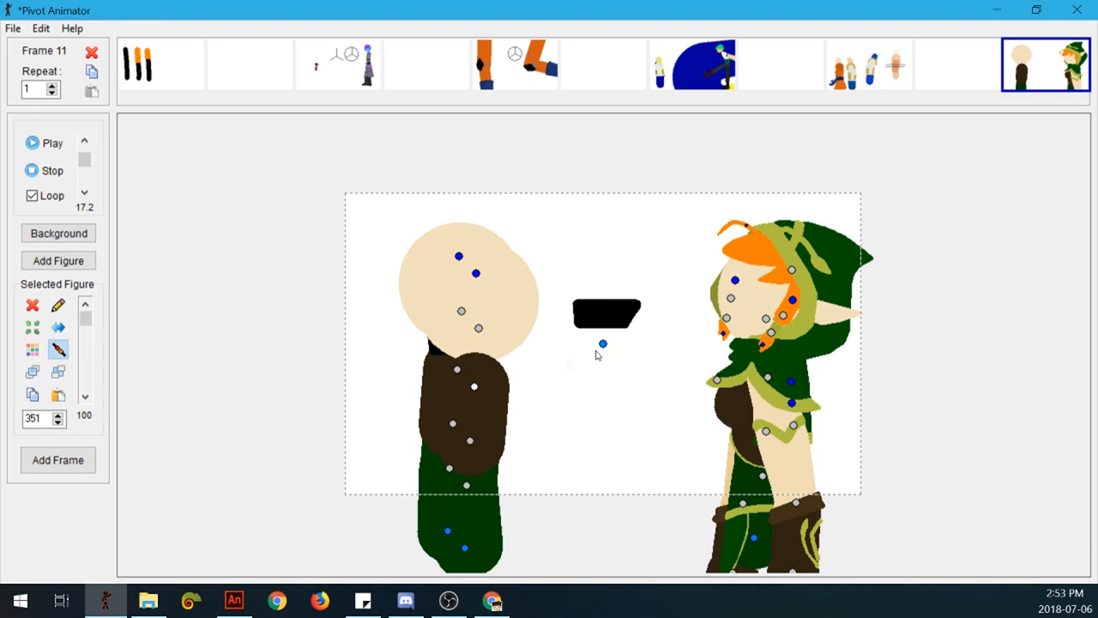
Join the loose collar to the duplicate's upper chest joint, move the duplicate beside the original, and bring its collar to the front.
left_click(603, 344)
key("Delete")
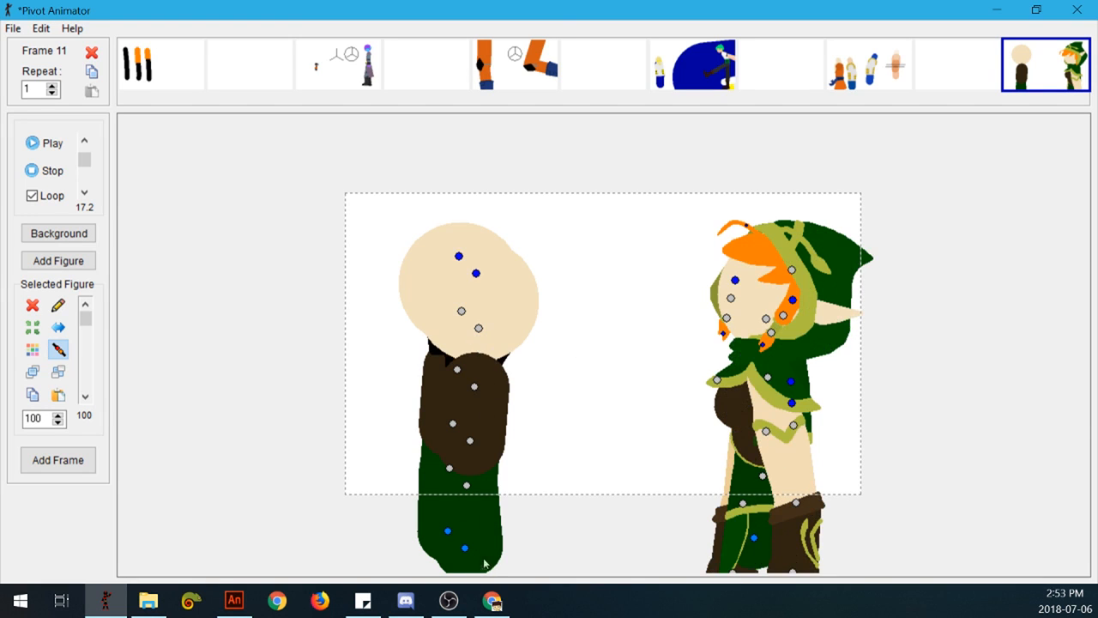
left_click_drag(464, 548, 589, 530)
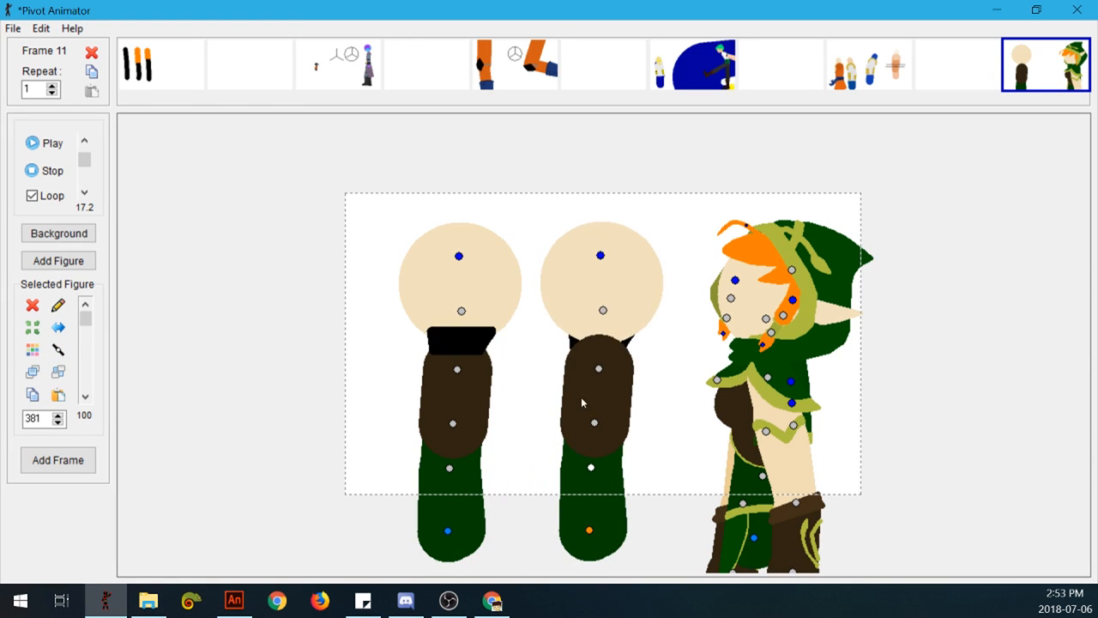
left_click(571, 340)
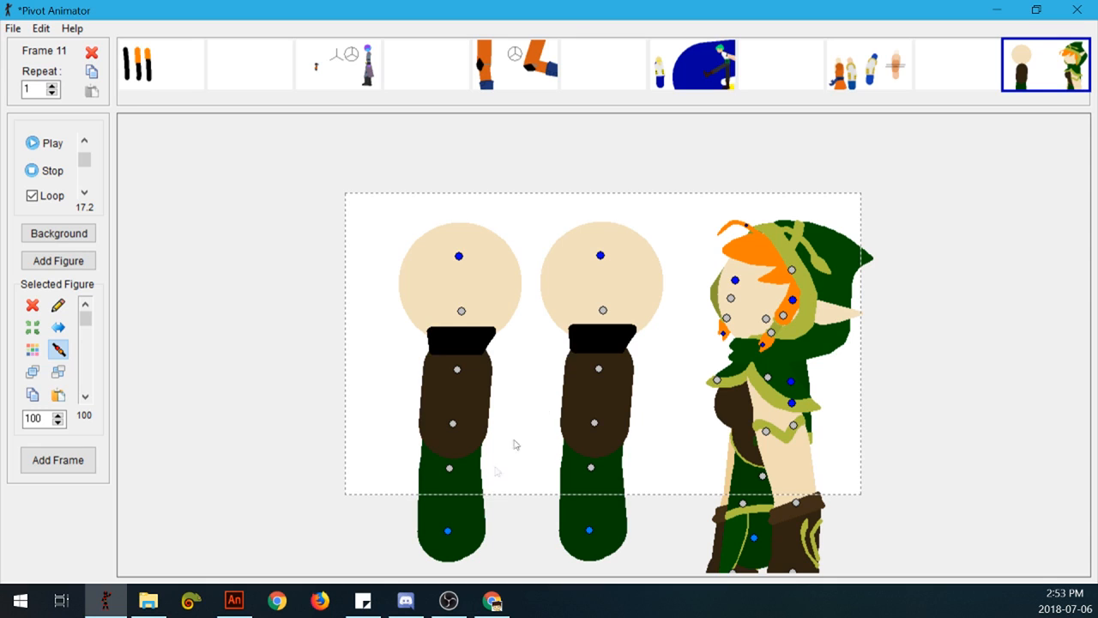
Tilt the duplicate's head slightly right and the original's head slightly left.
left_click_drag(602, 309, 626, 236)
left_click_drag(461, 310, 442, 260)
Try swinging both round heads together down to the left and back upright, undoing the rotations.
left_click_drag(392, 210, 652, 375)
left_click_drag(614, 315, 657, 281)
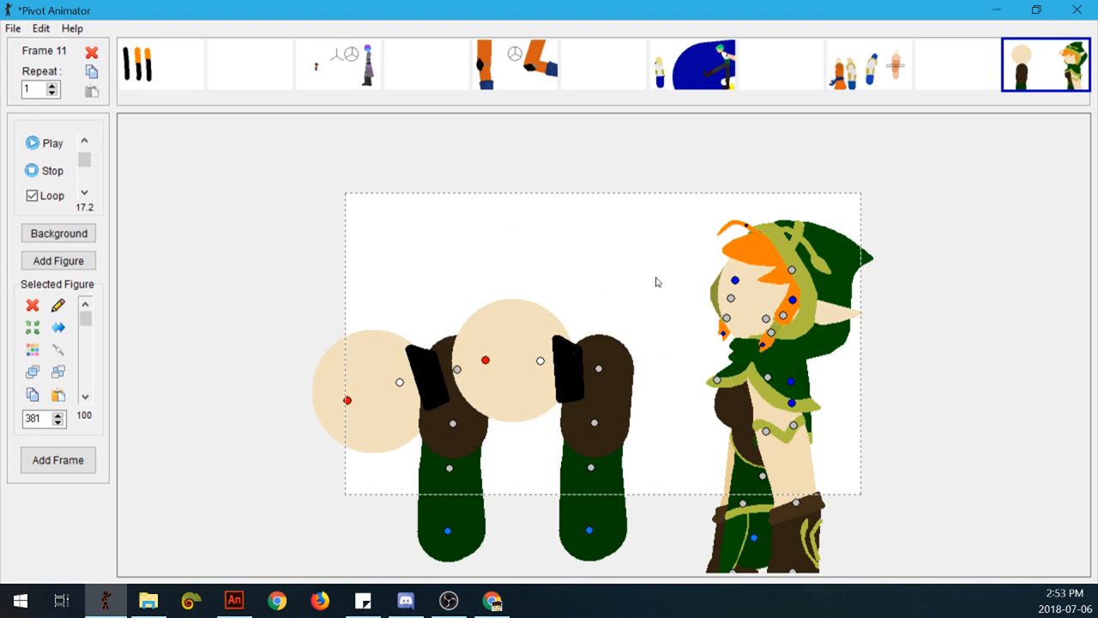
key("ctrl+z")
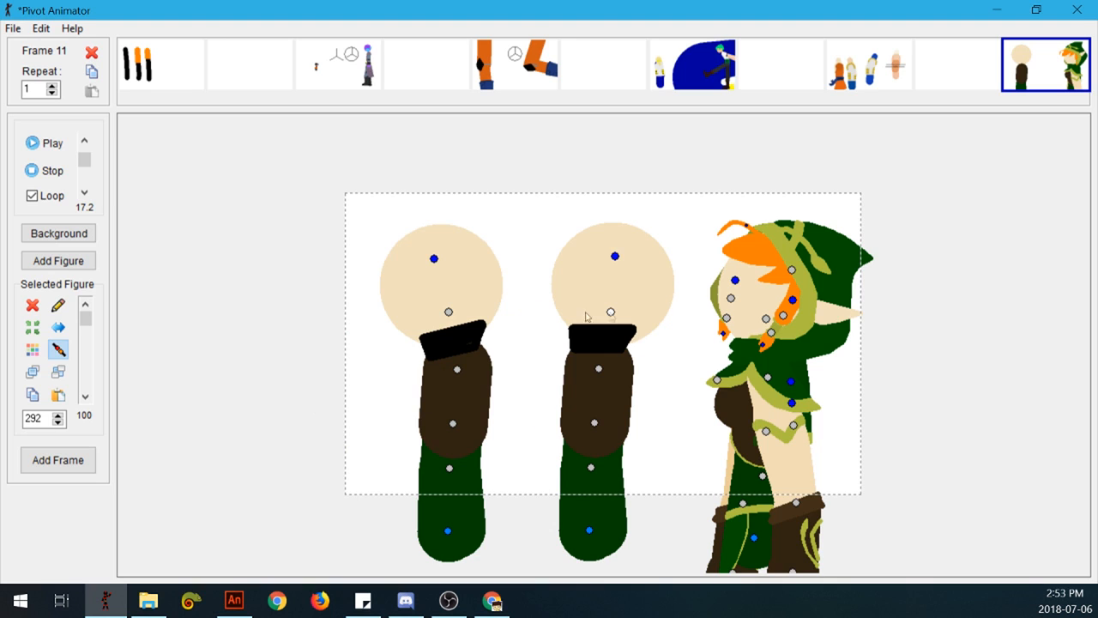
left_click_drag(448, 312, 404, 145)
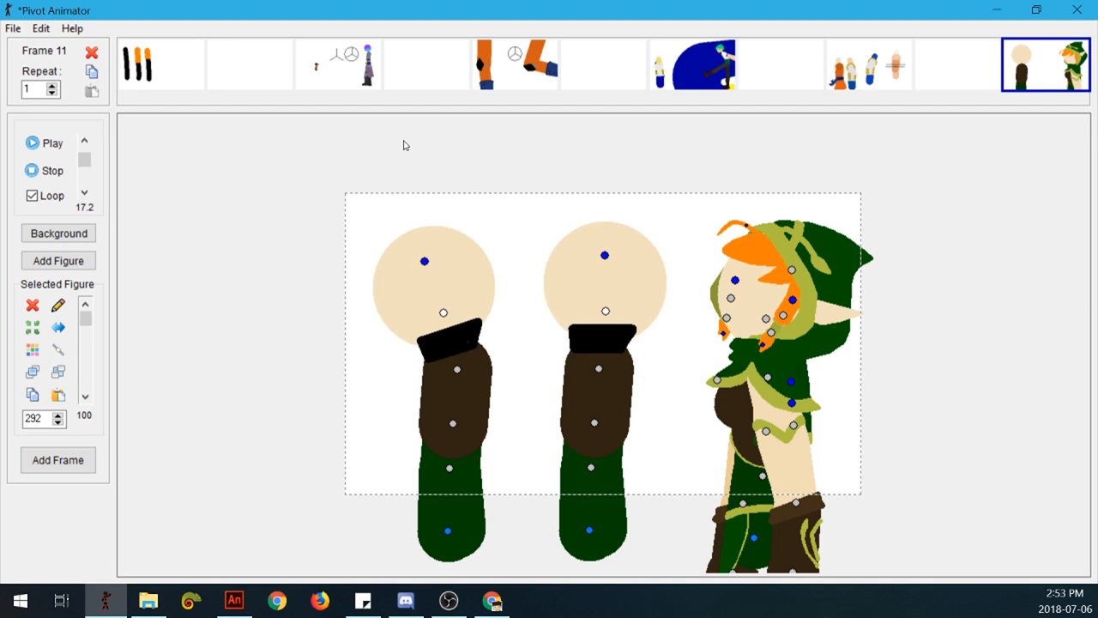
key("ctrl+z")
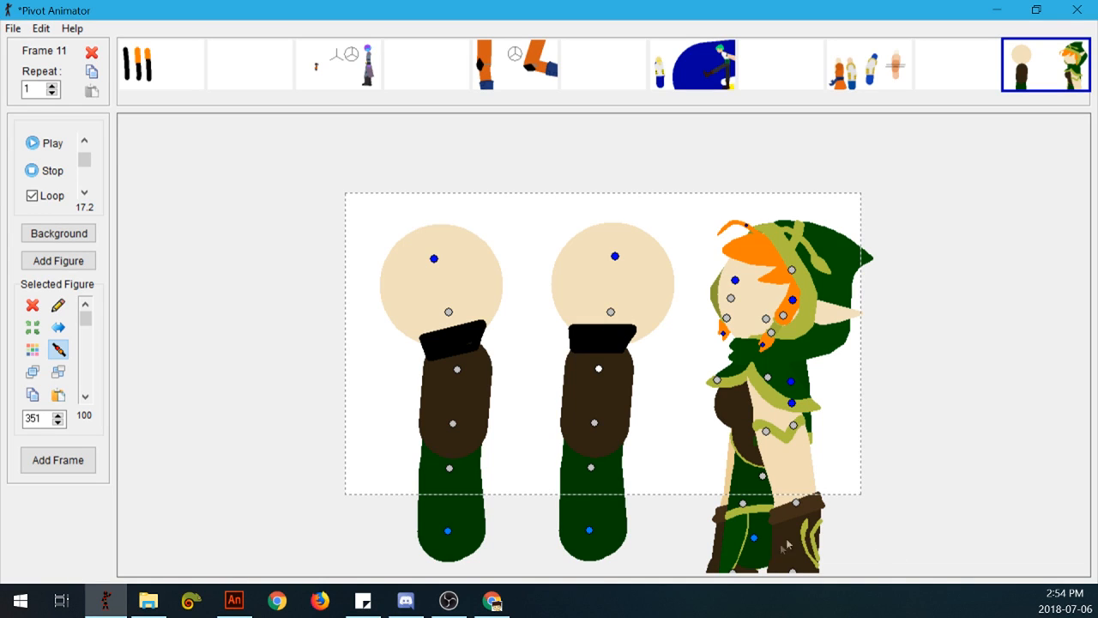
Move the green-hooded figure up and raise its front arm forward, and move the duplicate round-headed figure to the left of the original.
left_click_drag(755, 544, 762, 473)
left_click_drag(792, 393, 792, 421)
left_click_drag(860, 351, 568, 213)
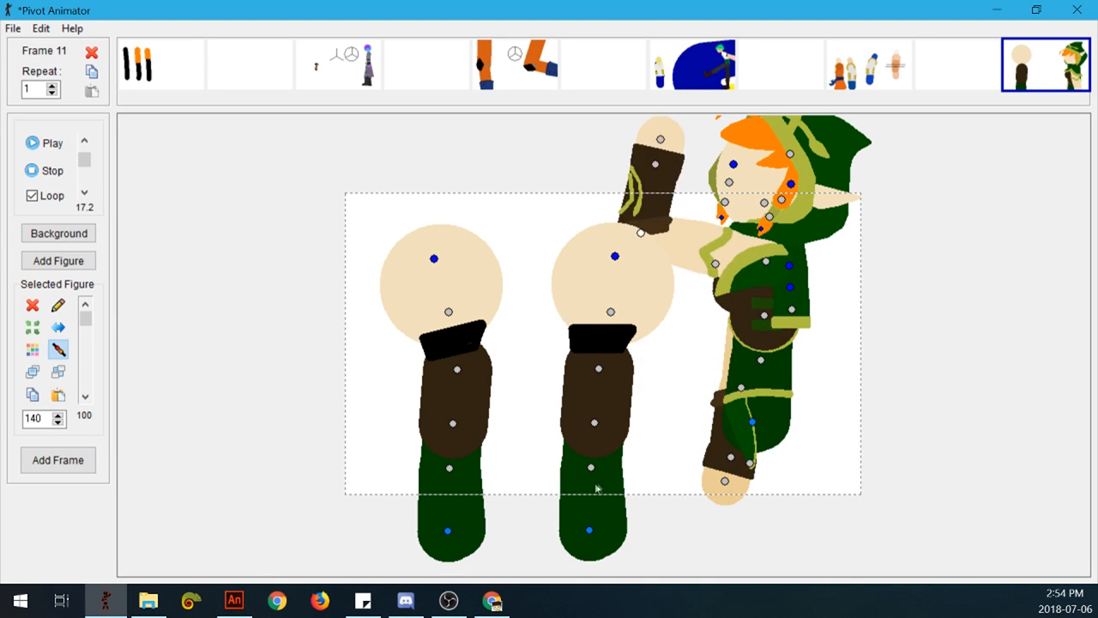
left_click_drag(589, 530, 308, 508)
Bend the green-hooded figure's raised arm at the elbow and tilt its hand to the left, in line with the forearm.
left_click_drag(642, 235, 613, 183)
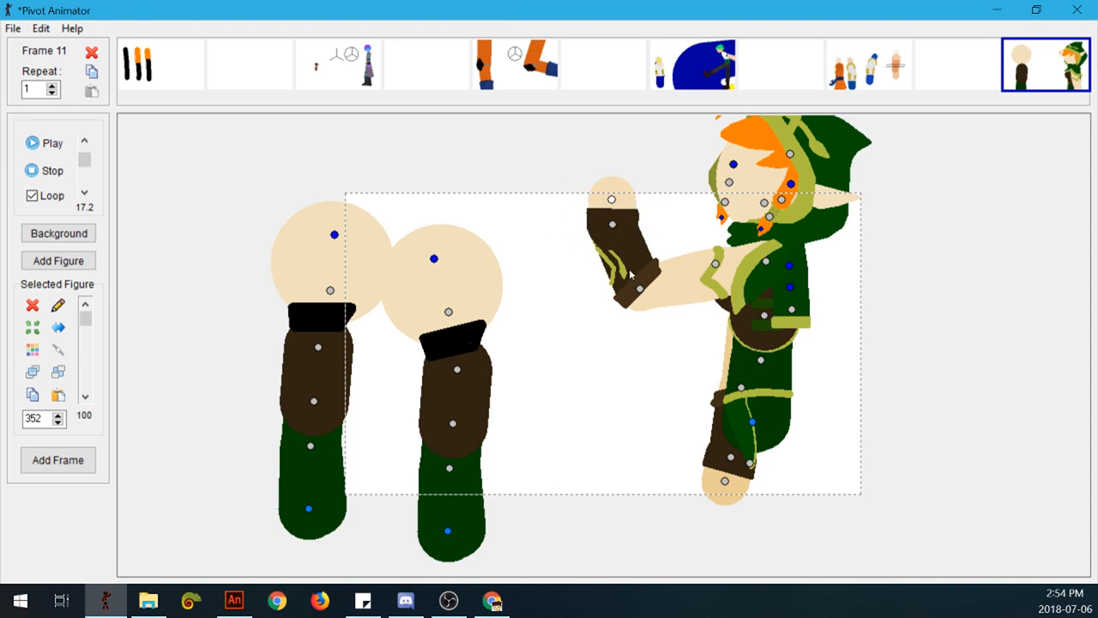
left_click_drag(611, 199, 578, 134)
left_click_drag(627, 230, 588, 193)
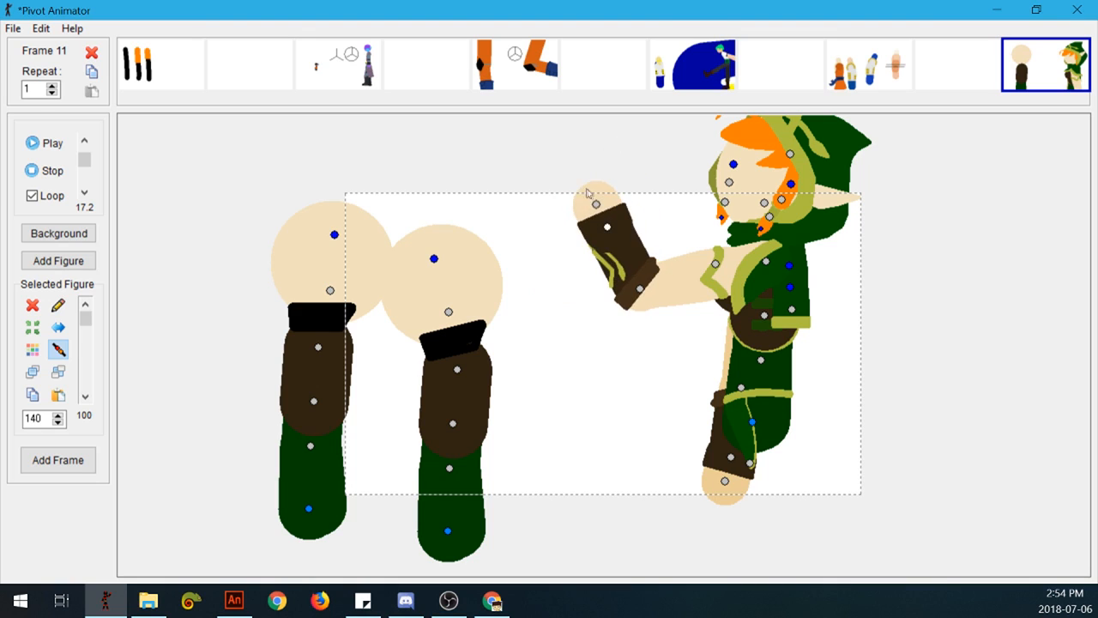
Select the green-hooded figure's forearm and hand joints together and swing them as one unit down below the elbow.
left_click(607, 227)
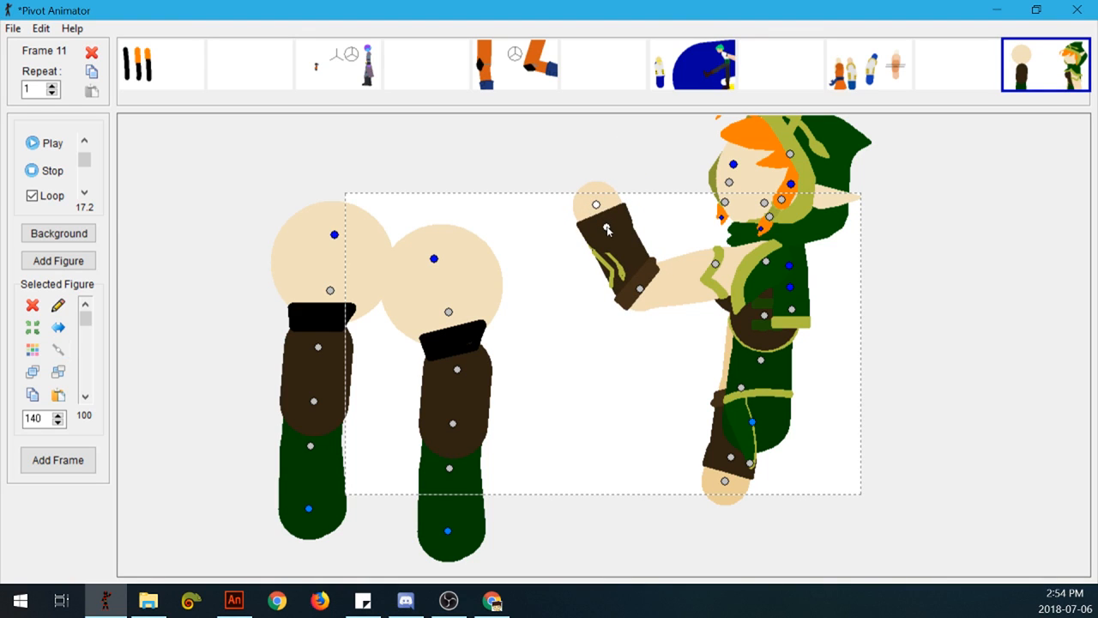
left_click_drag(607, 227, 532, 348)
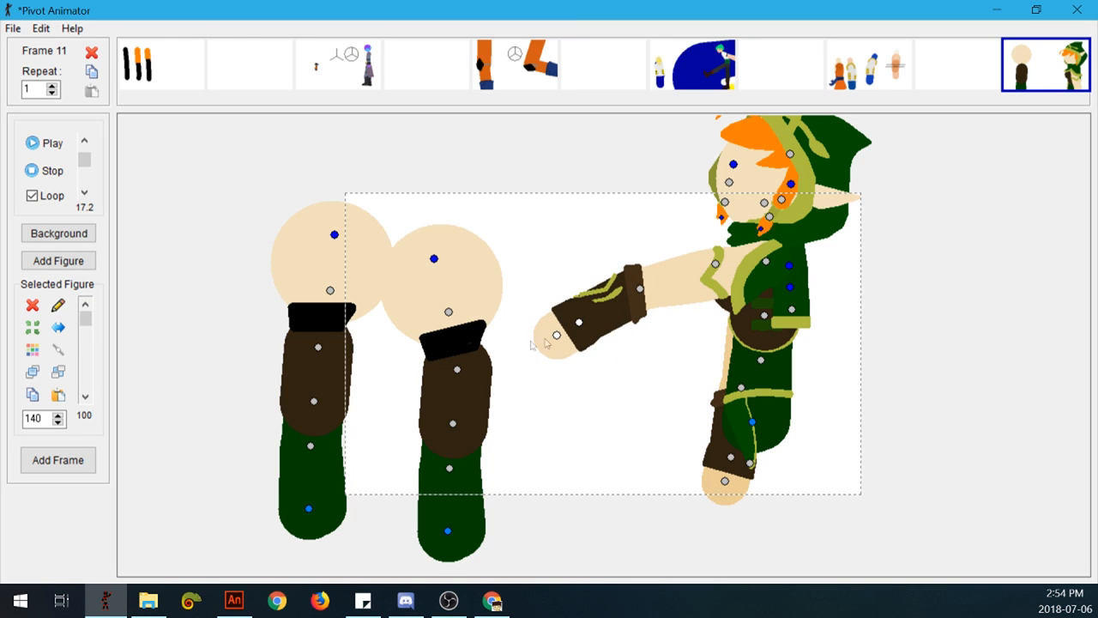
left_click_drag(580, 324, 626, 299)
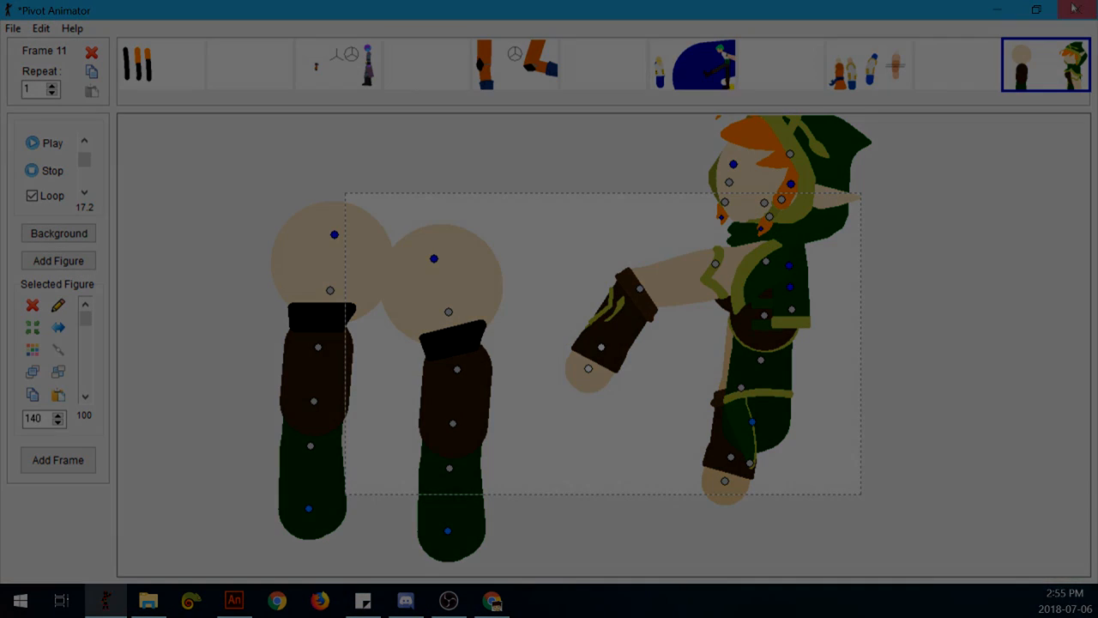
left_click(1077, 9)
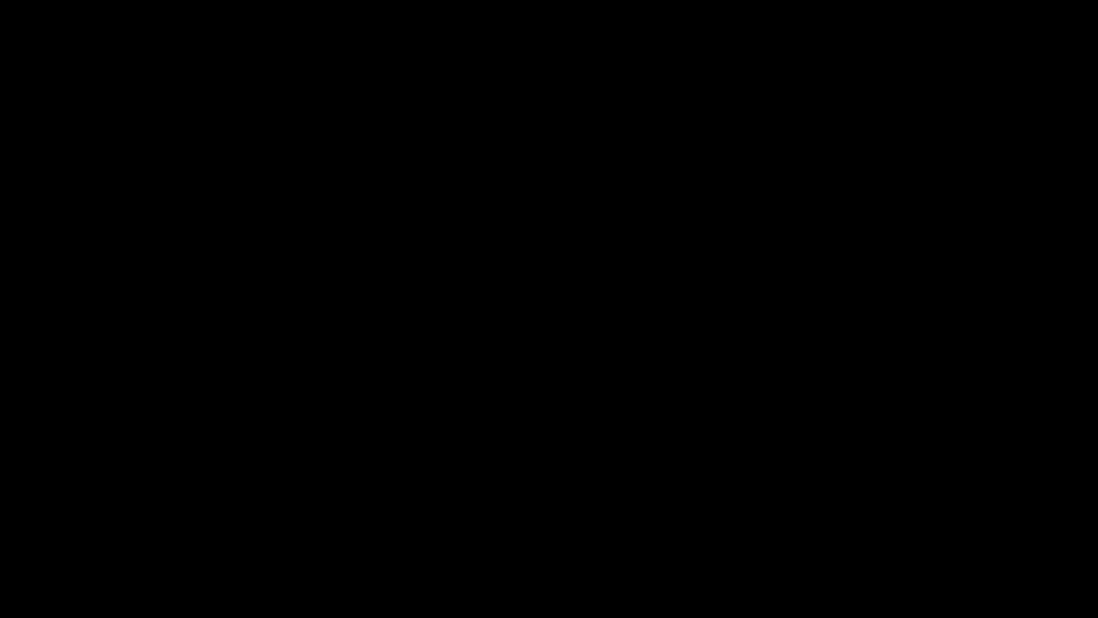